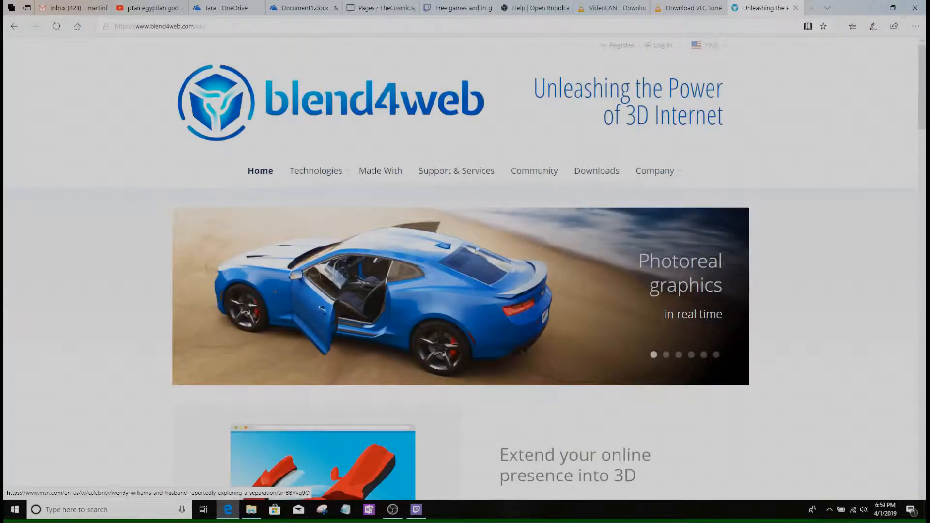
- Request the Blender add-on version 18.05.0 from the Blend4Web downloads page without filling in the registration form, and dismiss the save prompt
left_click(588, 175)
scroll(440, 218, "down", 4)
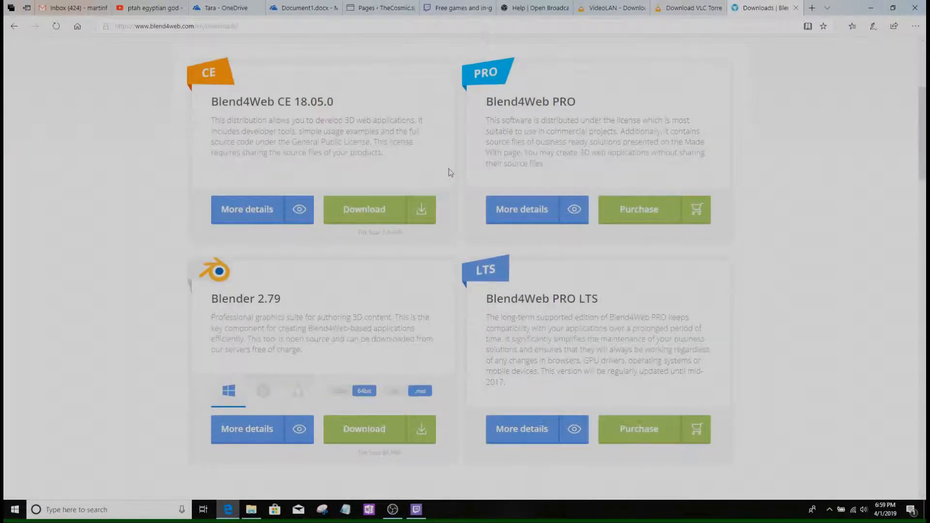
scroll(448, 173, "down", 7)
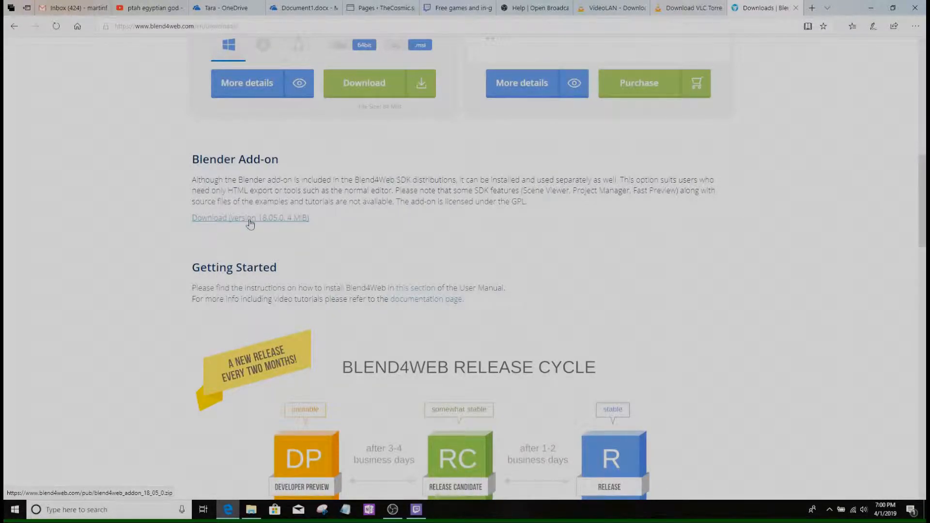
left_click(277, 218)
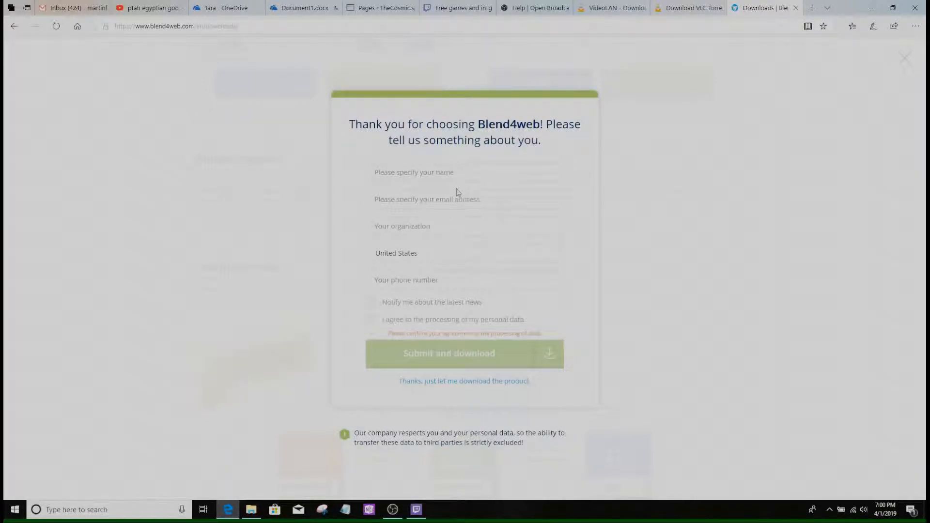
left_click(447, 382)
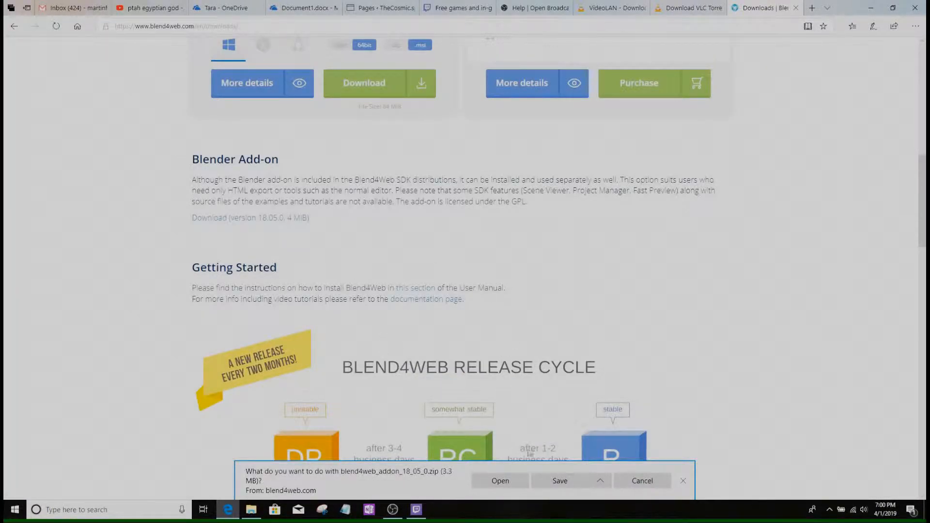
left_click(599, 481)
left_click(635, 482)
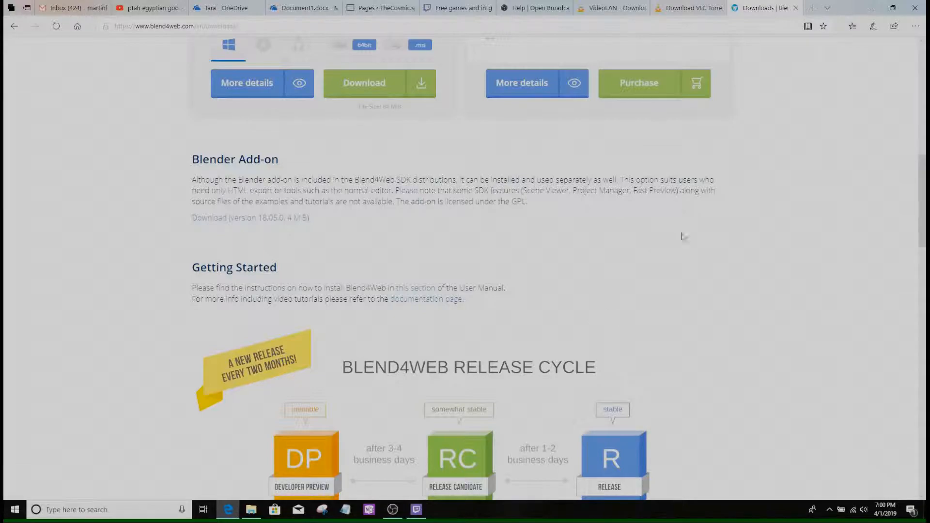
left_click_drag(750, 182, 775, 191)
left_click(780, 222)
scroll(228, 280, "up", 10)
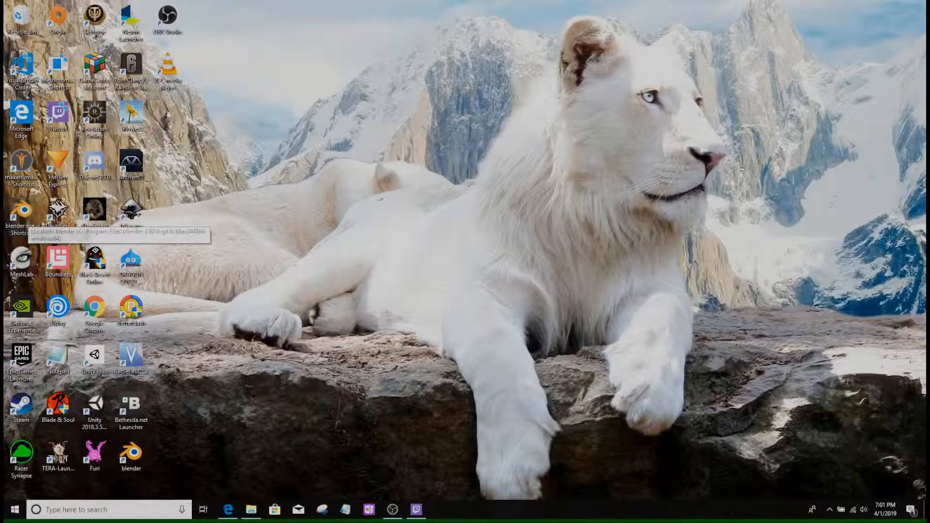
- Launch Blender 2.79 from the desktop, dismiss the splash screen and open the user preferences for add-ons
left_click(132, 460)
double_click(133, 461)
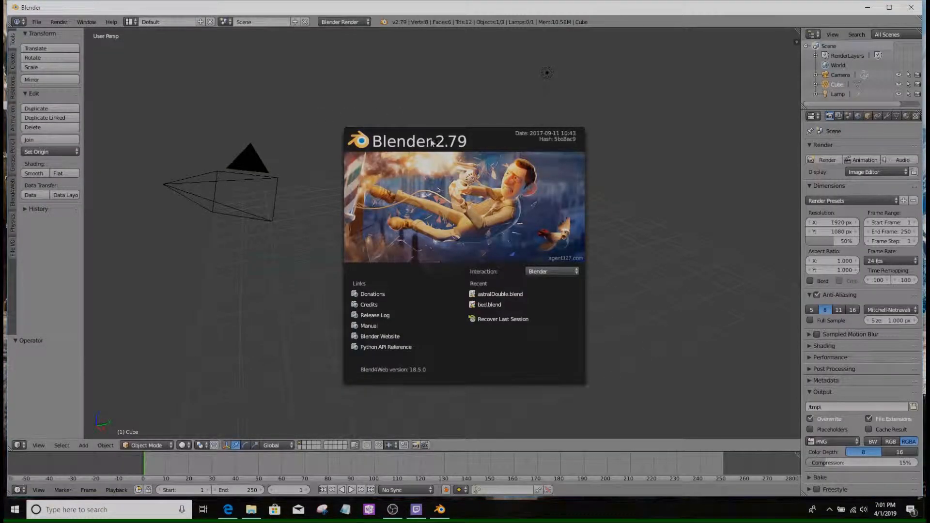
left_click(34, 27)
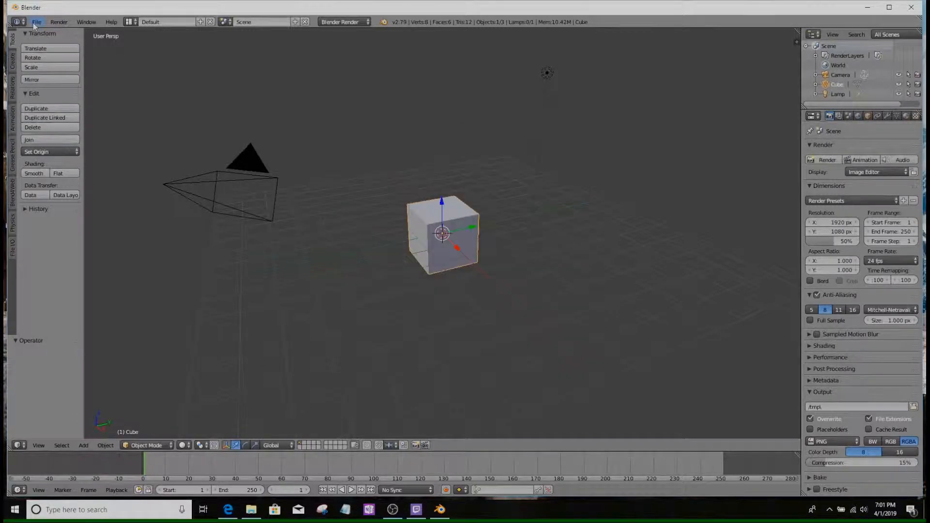
left_click(36, 22)
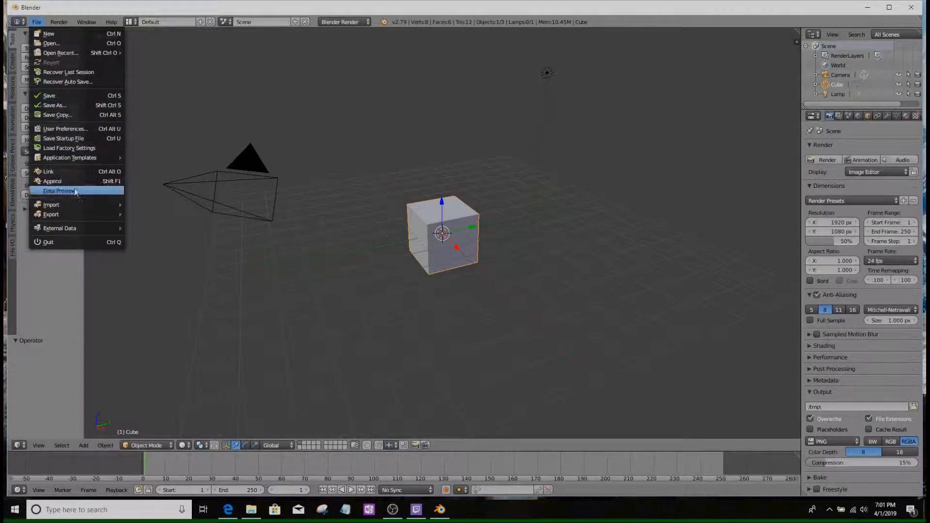
left_click(60, 129)
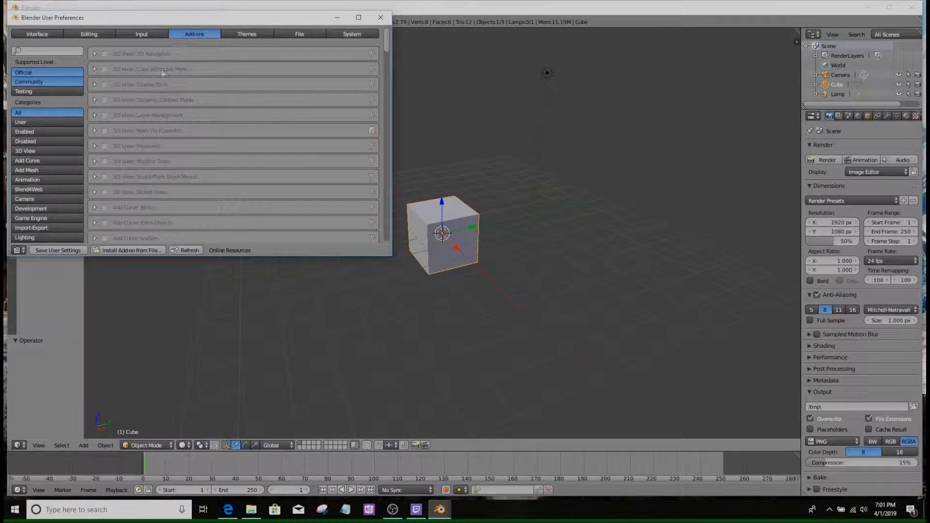
- Install the add-on from blend4web_addon_18_05_0.zip in the Downloads folder on drive C
left_click(125, 250)
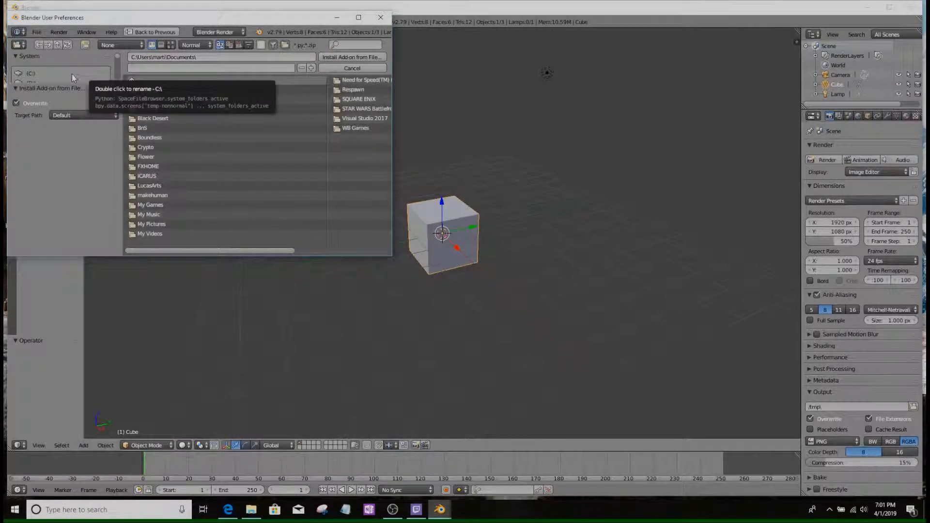
left_click(52, 74)
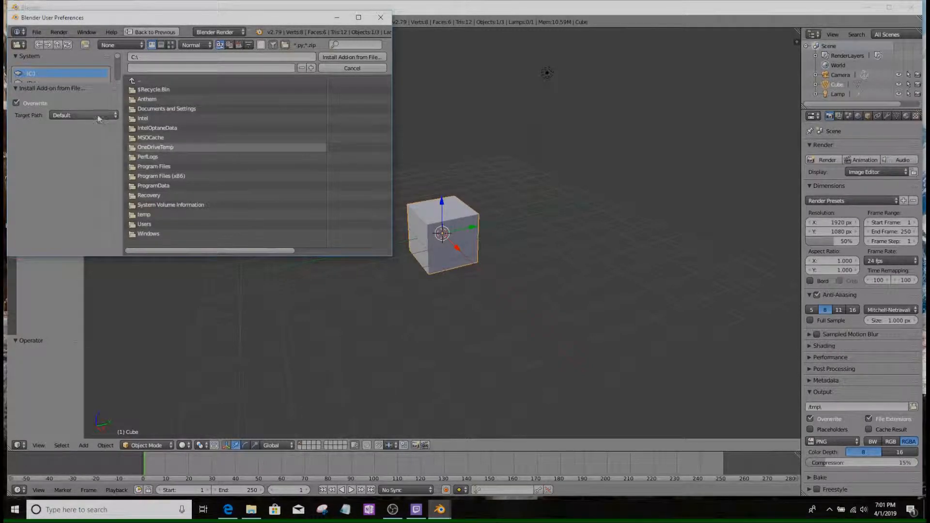
scroll(67, 77, "down", 1)
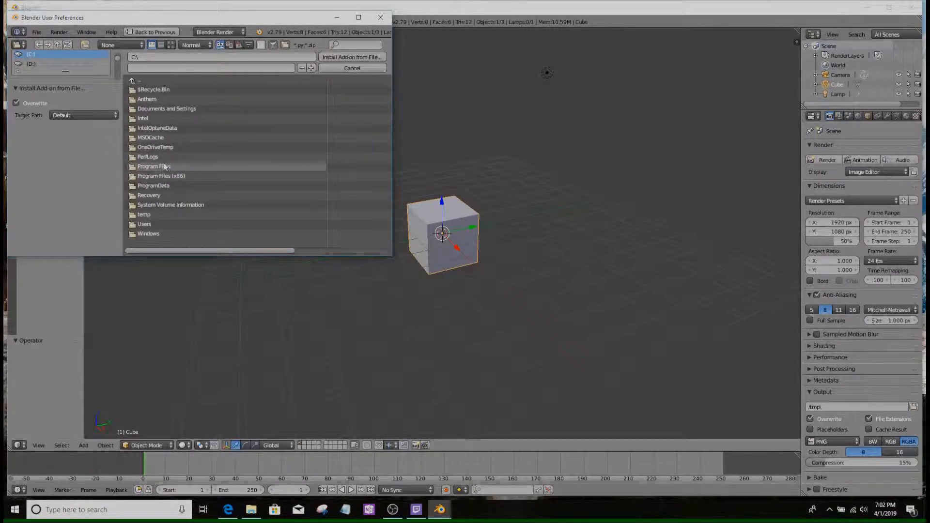
left_click(154, 224)
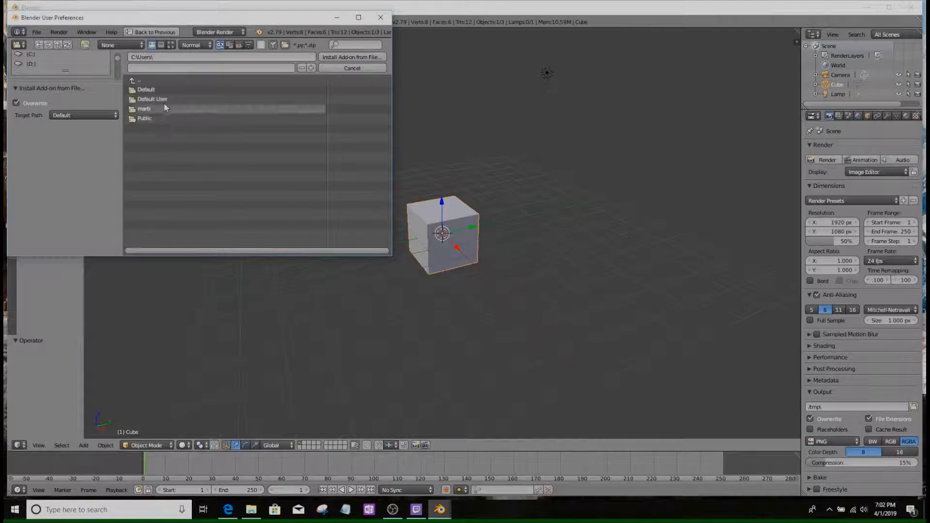
left_click(165, 108)
left_click(150, 166)
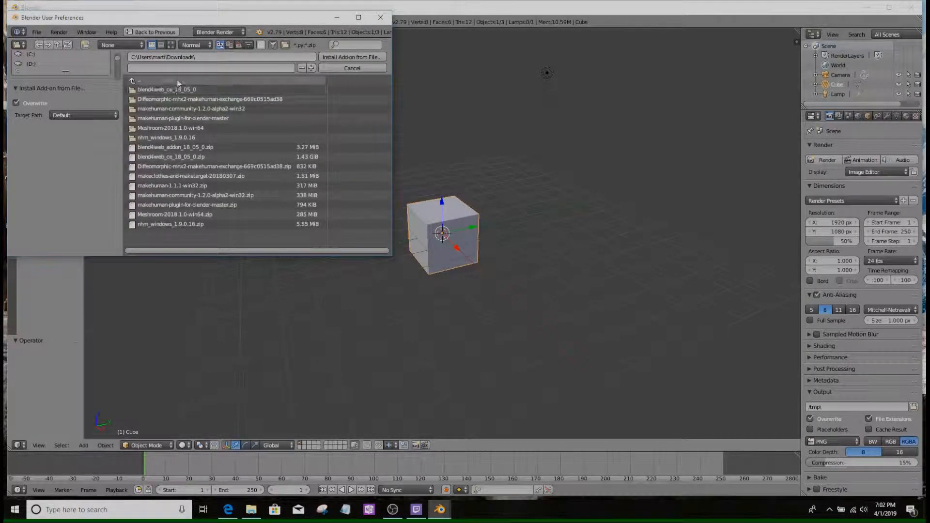
left_click(185, 149)
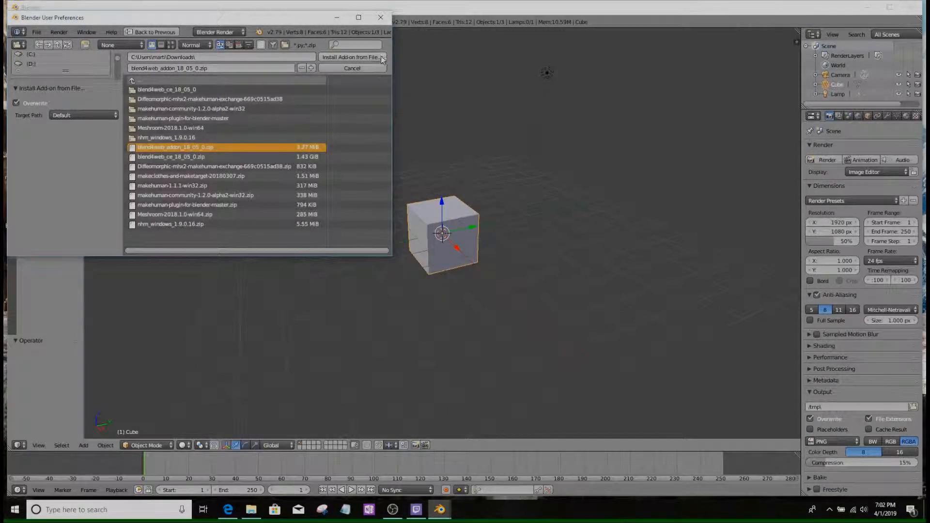
left_click(365, 58)
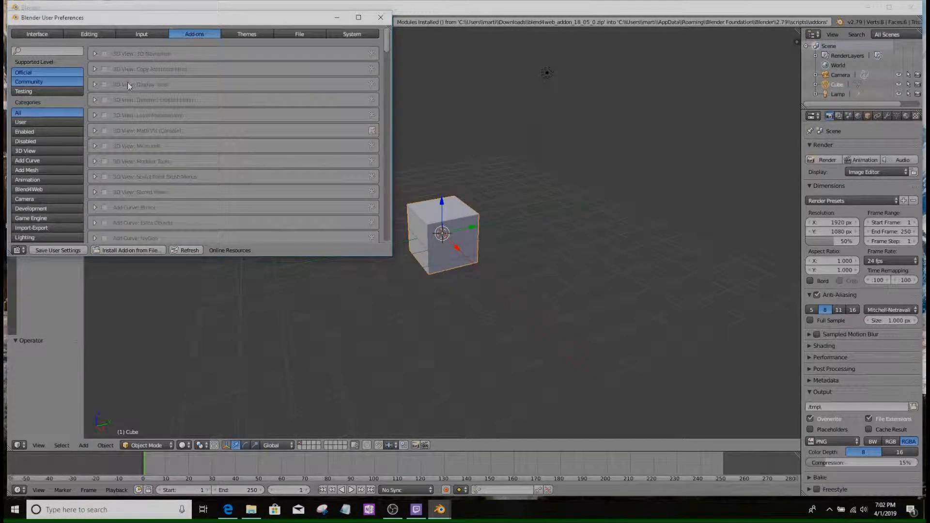
- Examine the details of the Blend4Web add-on, save the user settings and close the preferences
scroll(134, 89, "down", 5)
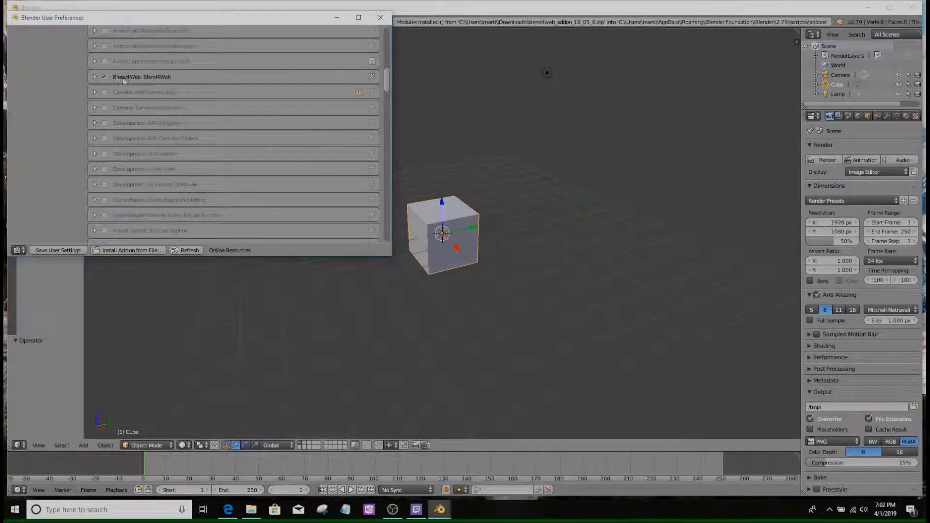
left_click(95, 78)
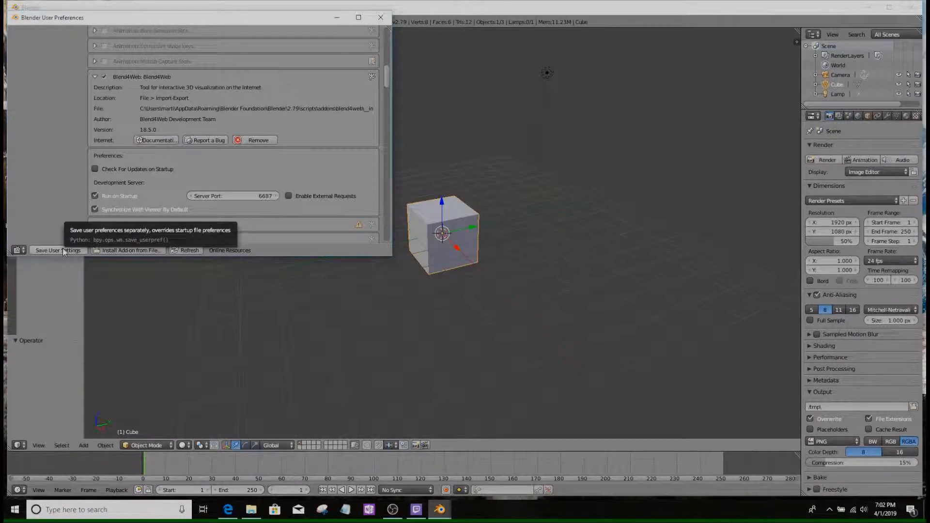
left_click(95, 76)
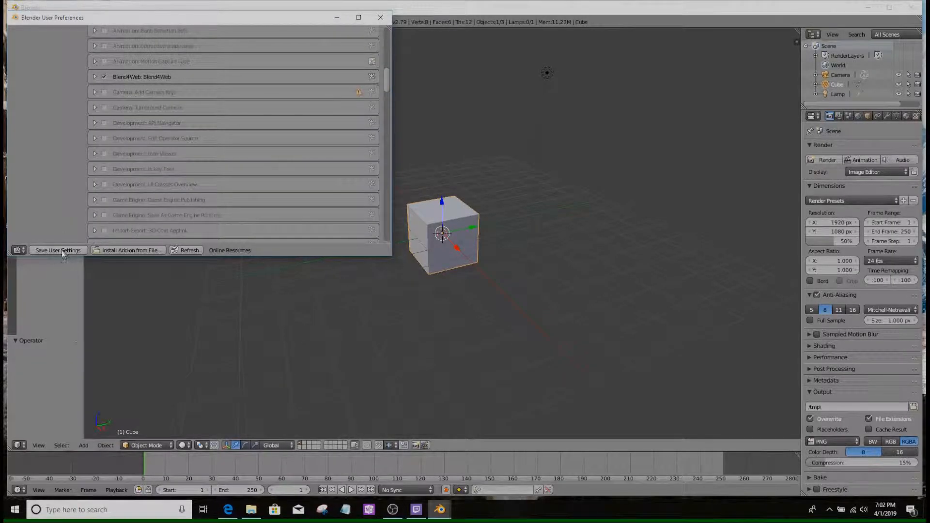
left_click(381, 17)
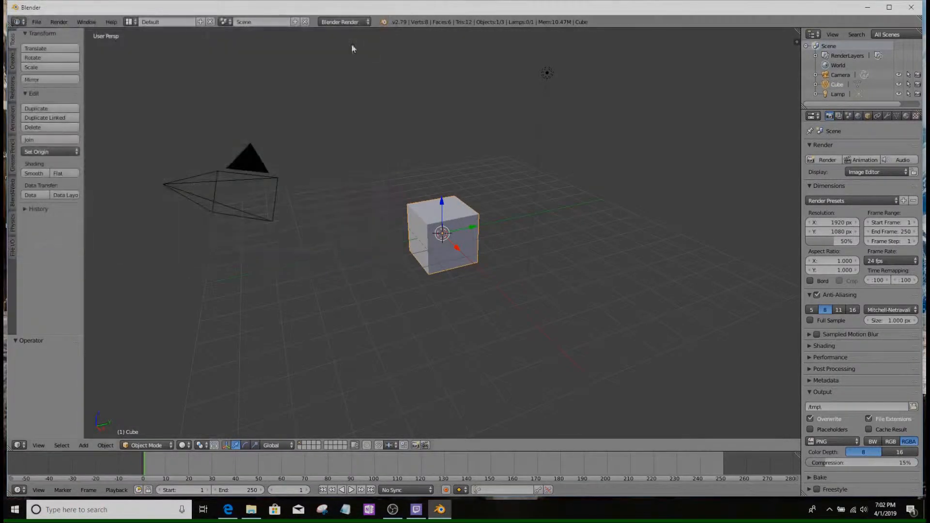
- Restart Blender and switch the render engine to Blend4Web
left_click(917, 6)
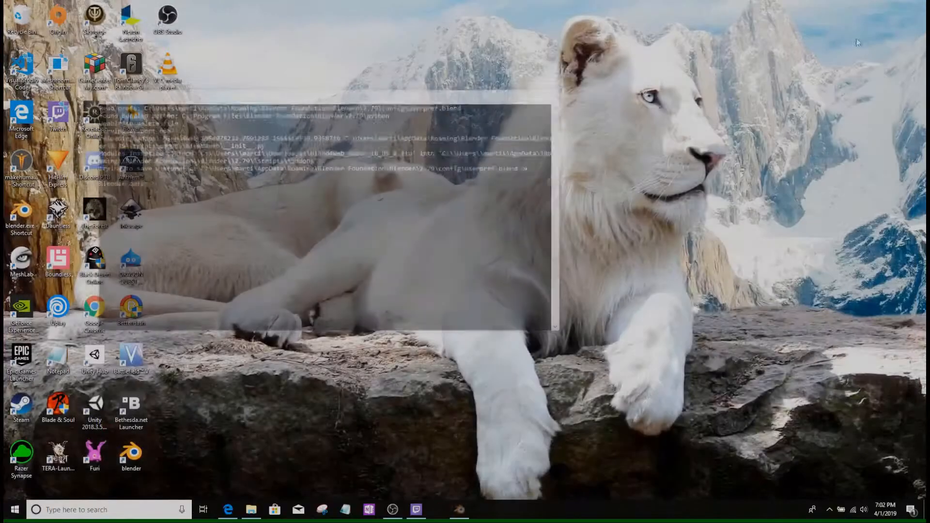
double_click(131, 453)
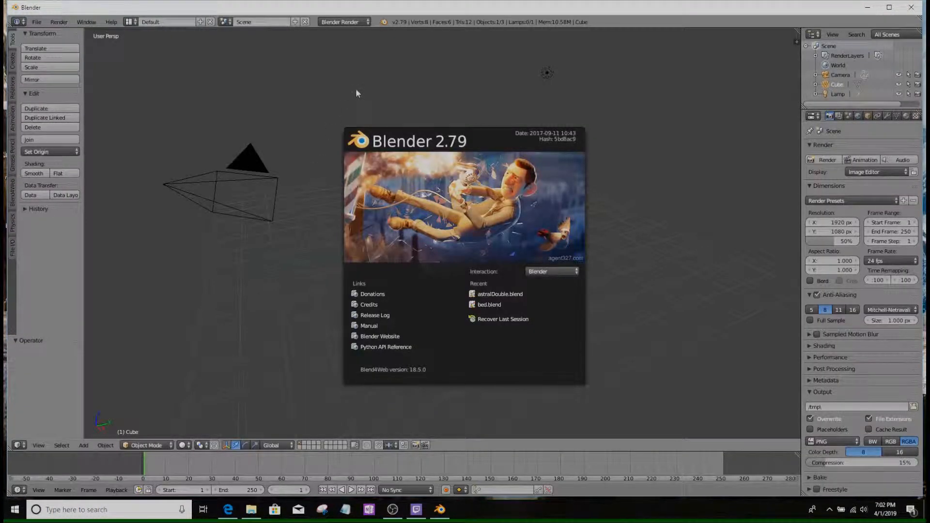
left_click(601, 254)
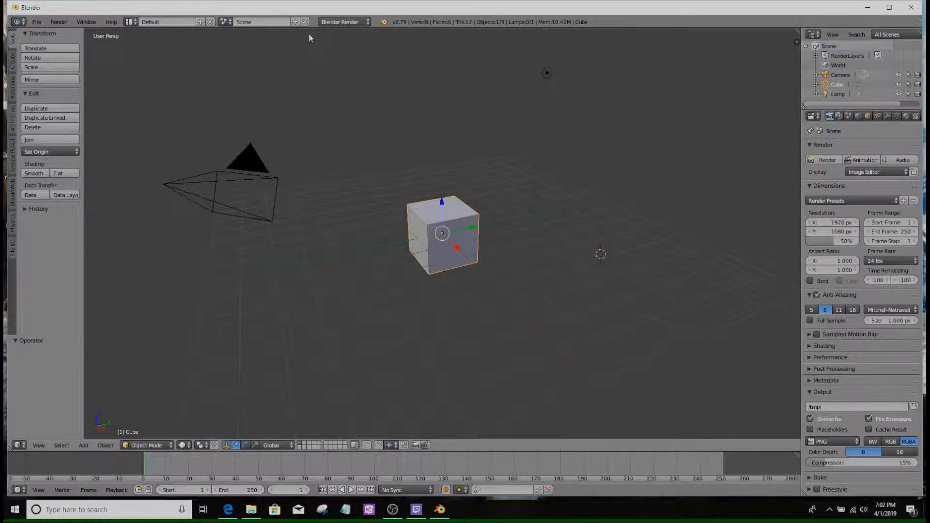
left_click(343, 22)
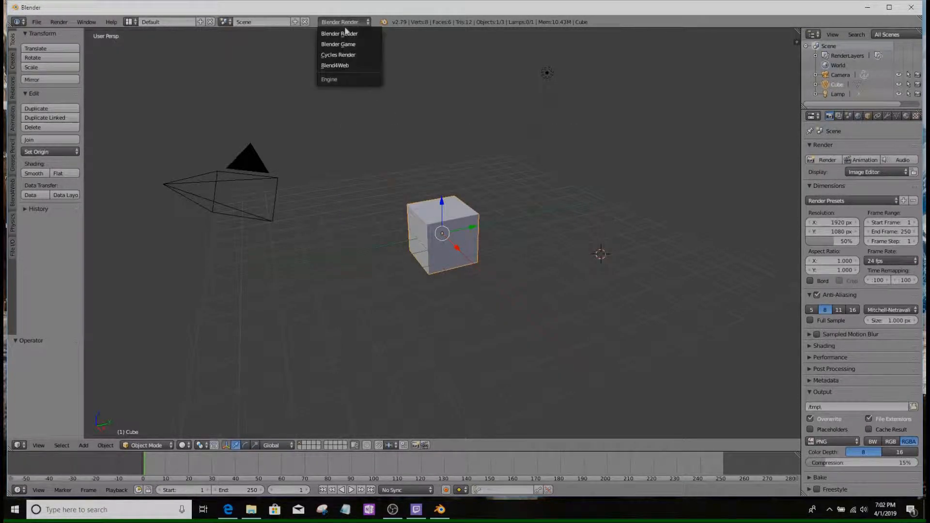
left_click(361, 68)
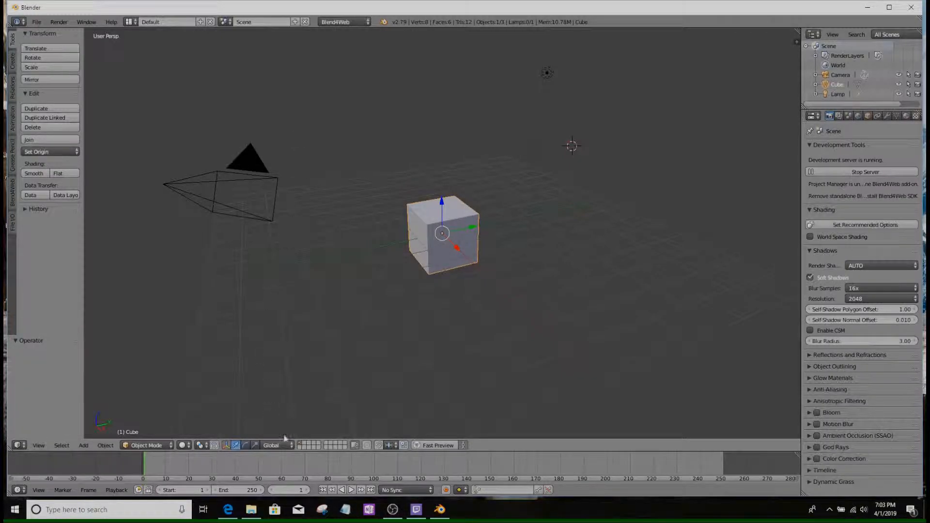
- Switch to the browser and open the Market page of TheCosmic.space for editing in WordPress, showing its embedded 3D scene
left_click(232, 513)
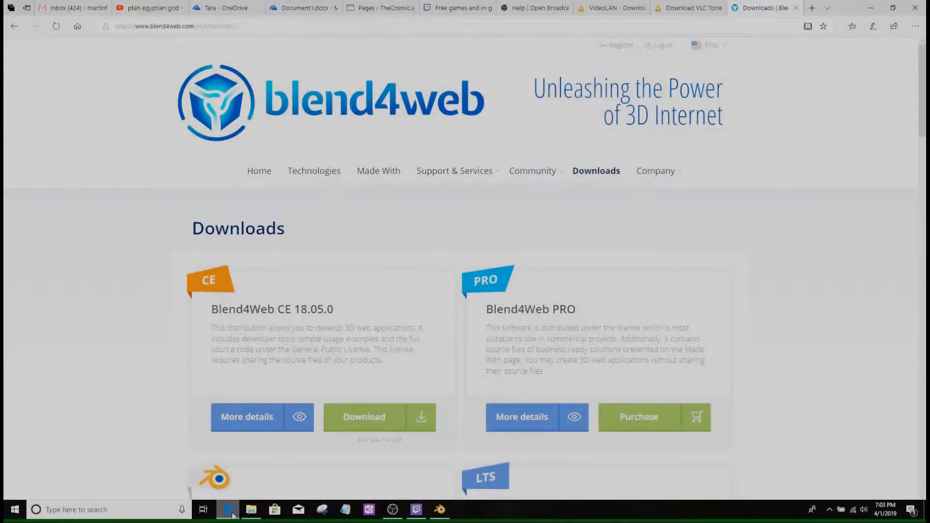
left_click(392, 8)
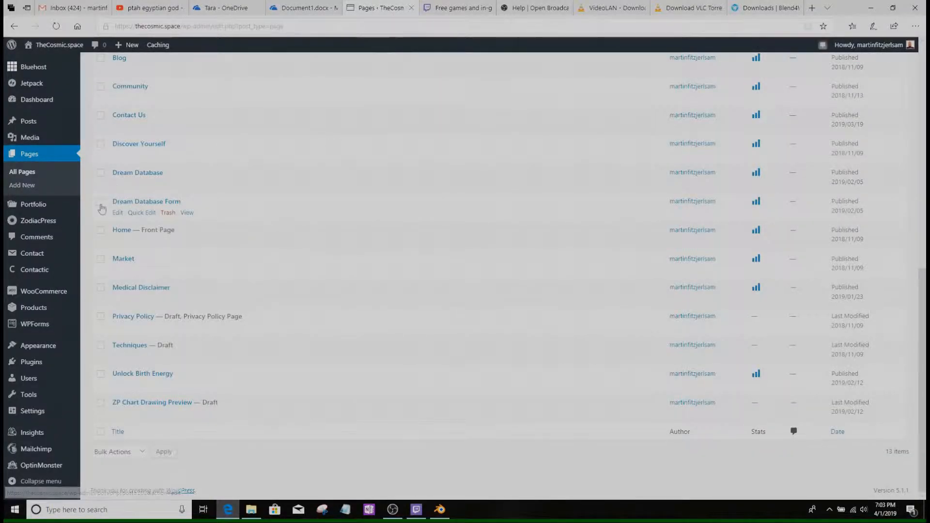
scroll(209, 170, "up", 2)
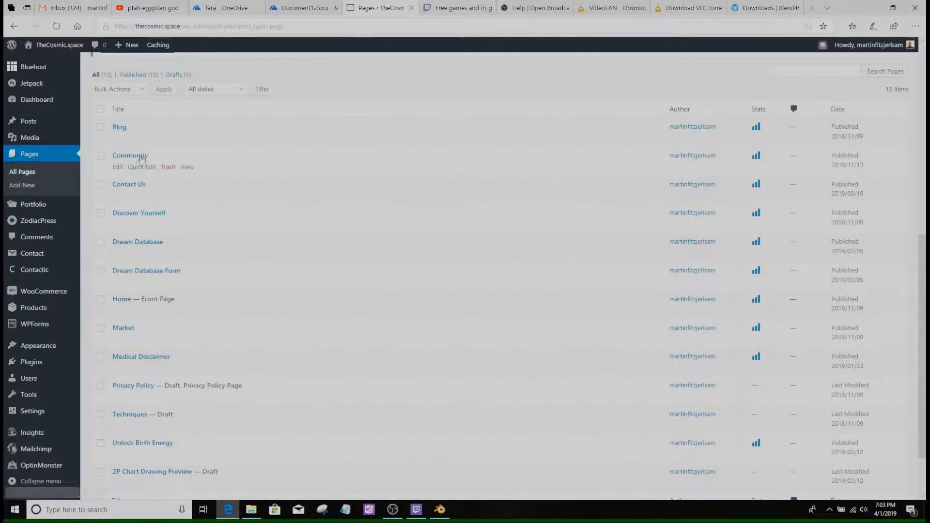
left_click(33, 67)
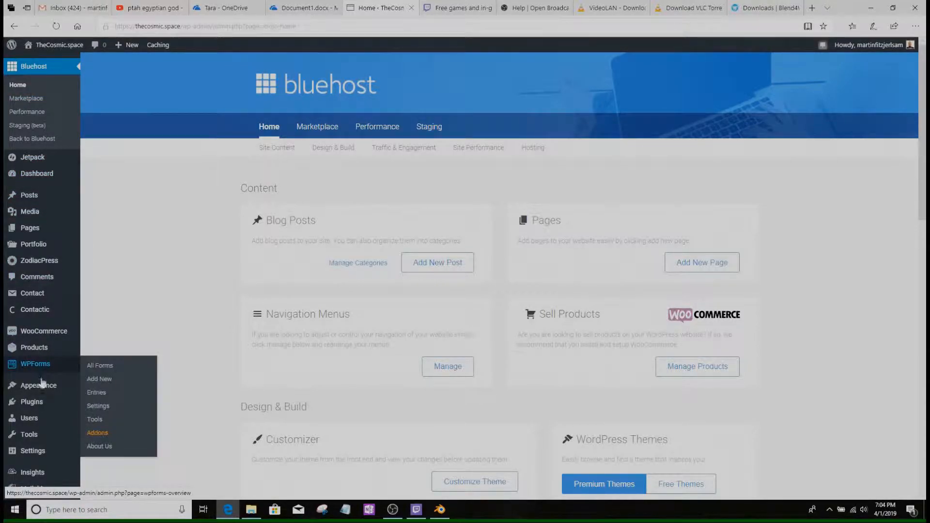
left_click(57, 233)
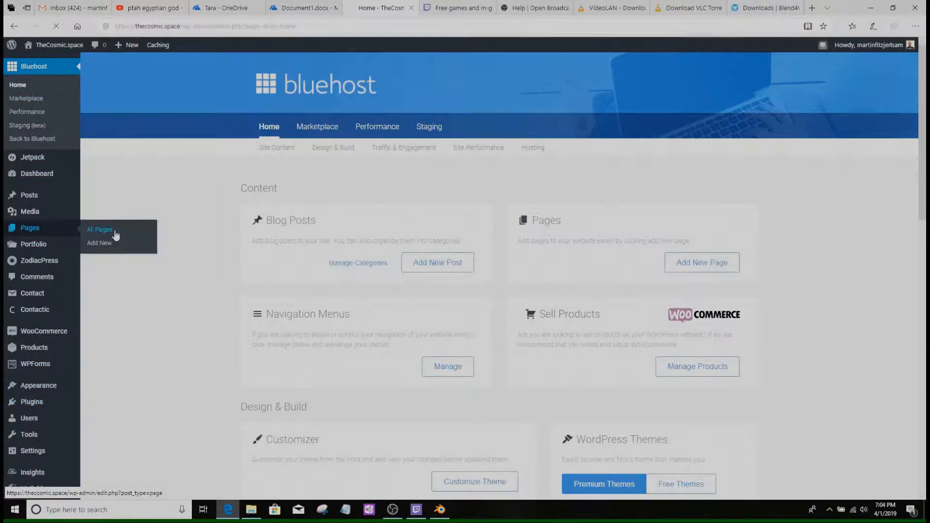
scroll(146, 252, "down", 10)
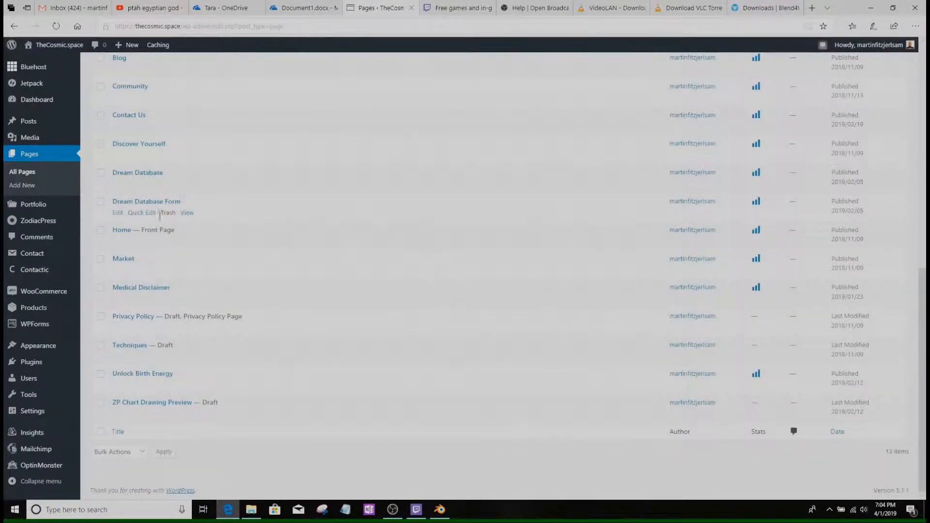
scroll(146, 257, "up", 2)
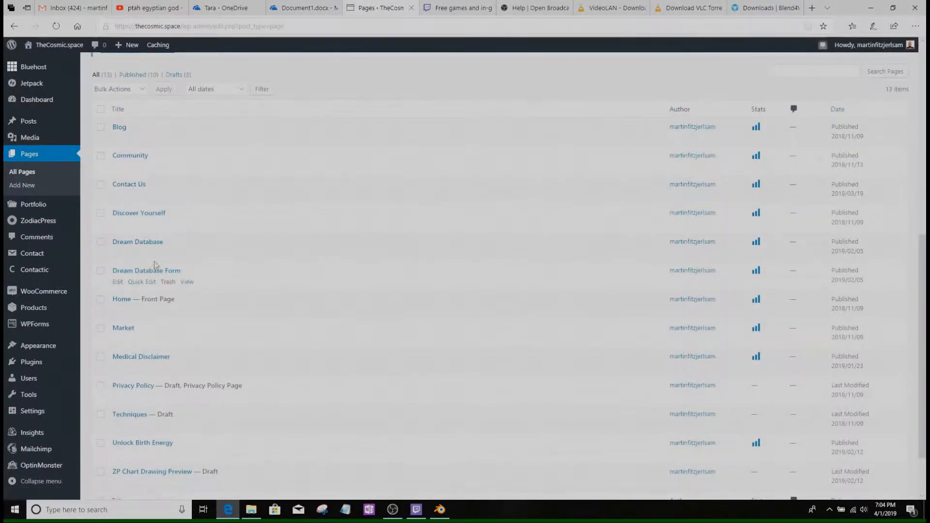
left_click(125, 332)
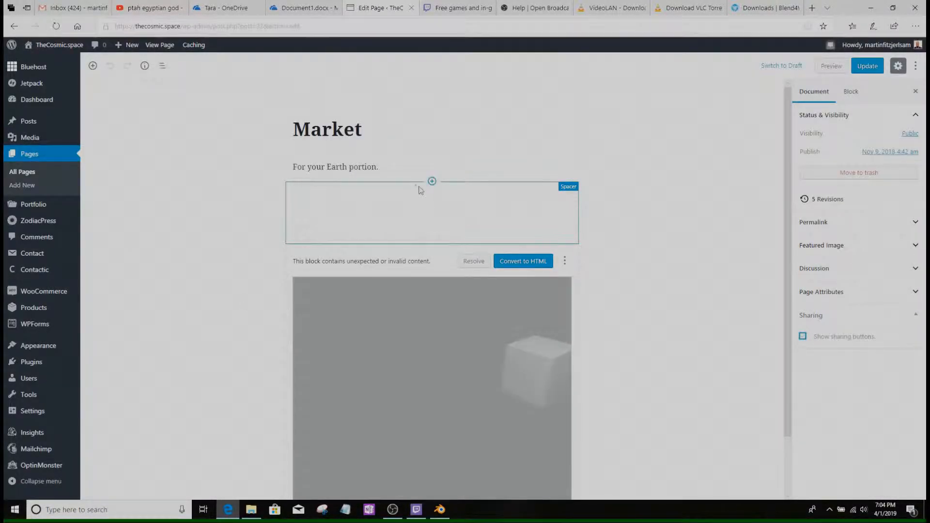
scroll(228, 256, "down", 1)
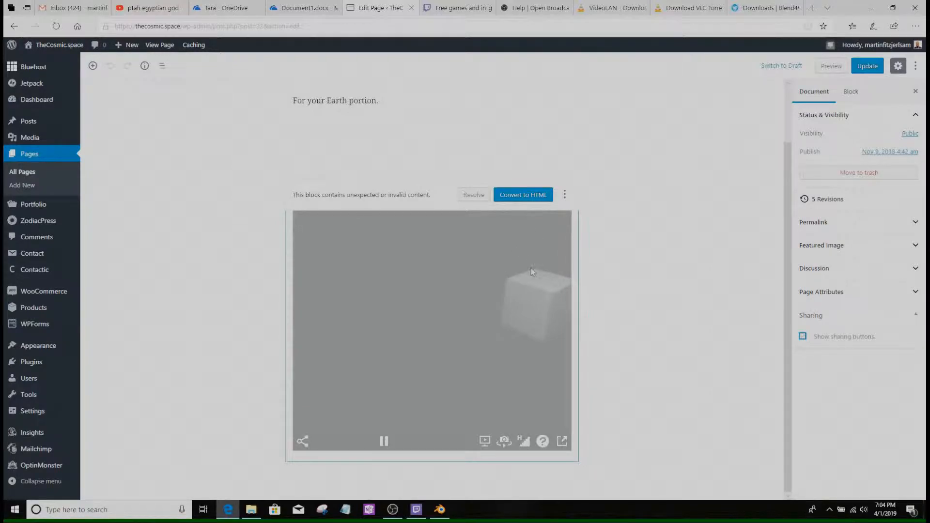
- Examine the embedded 3D scene block on the Market page and its additional conversion options
left_click(429, 333)
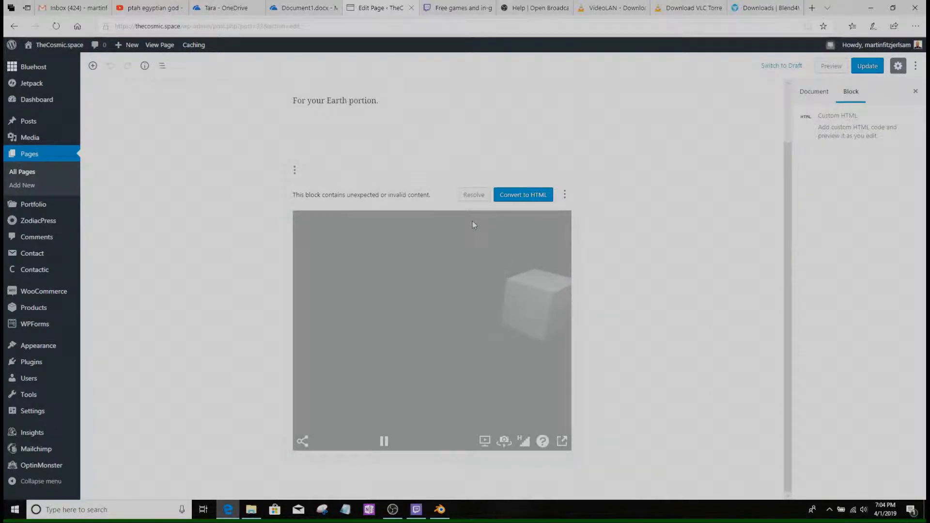
scroll(473, 217, "up", 1)
scroll(498, 266, "down", 1)
left_click(565, 194)
left_click(564, 195)
left_click(666, 244)
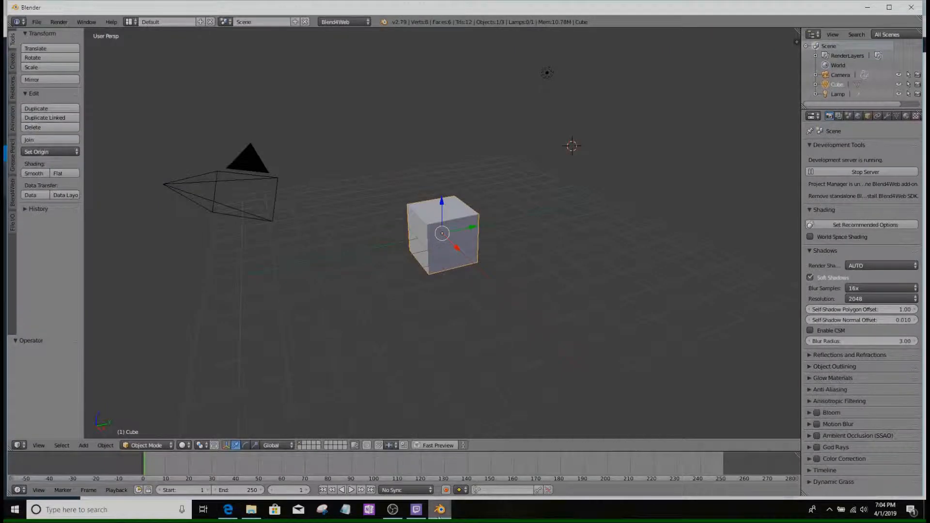
left_click(36, 22)
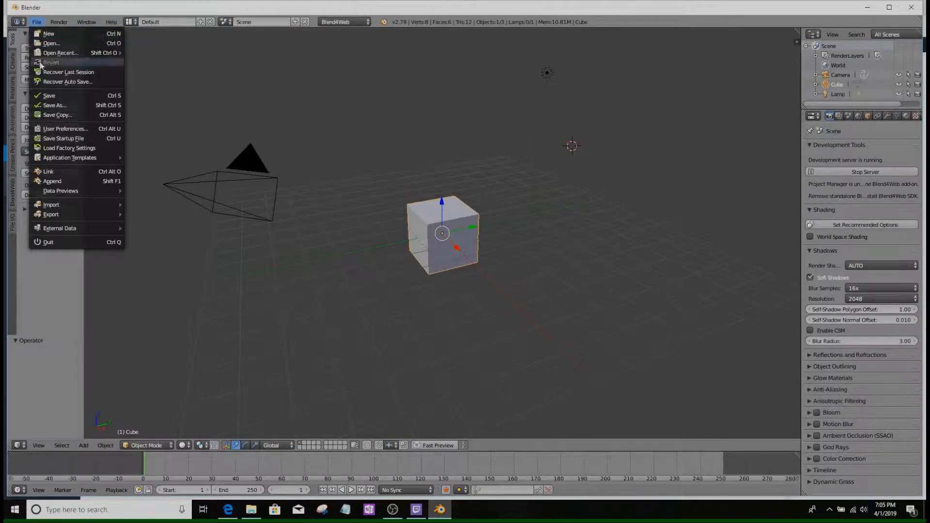
left_click(193, 183)
left_click(37, 22)
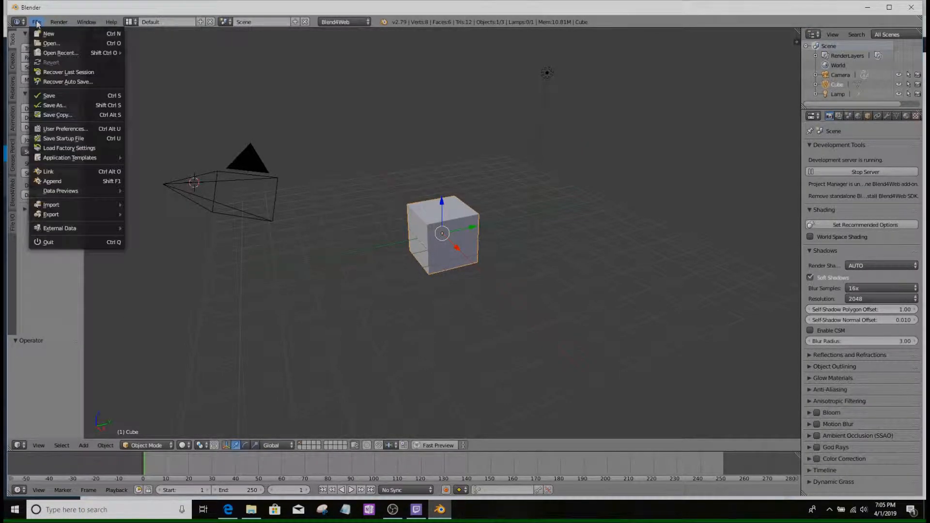
left_click(38, 22)
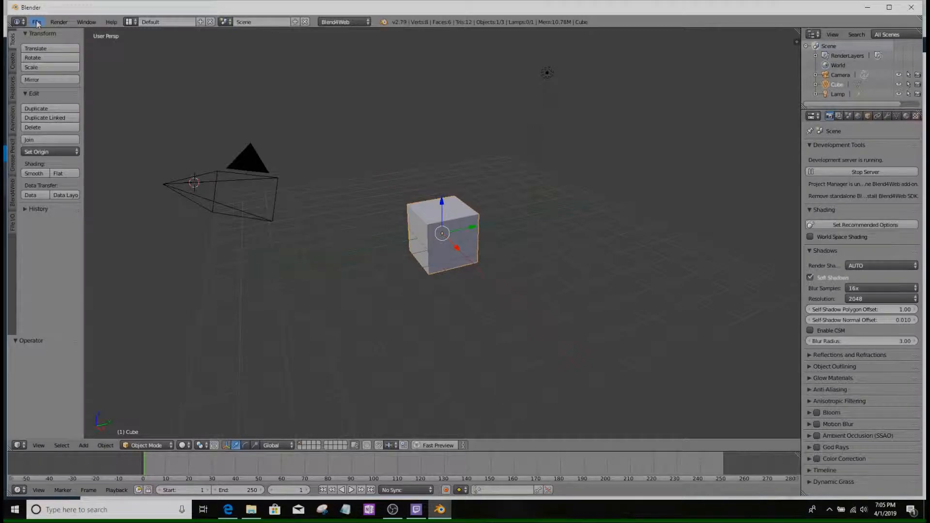
left_click(37, 22)
mouse_move(87, 215)
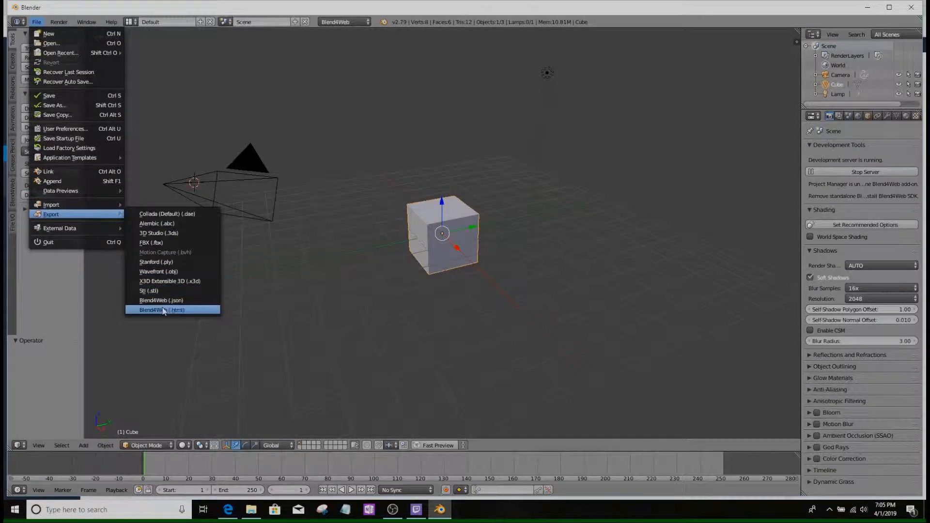
- Delete the default cube and add a UV sphere with the 3D cursor set between the camera and the cube's former place
left_click(355, 201)
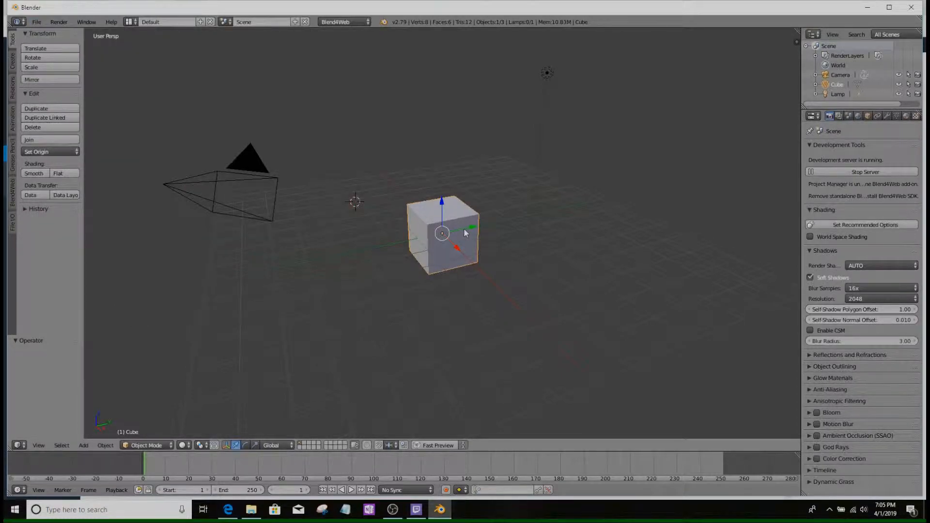
key("Delete")
key("shift+a")
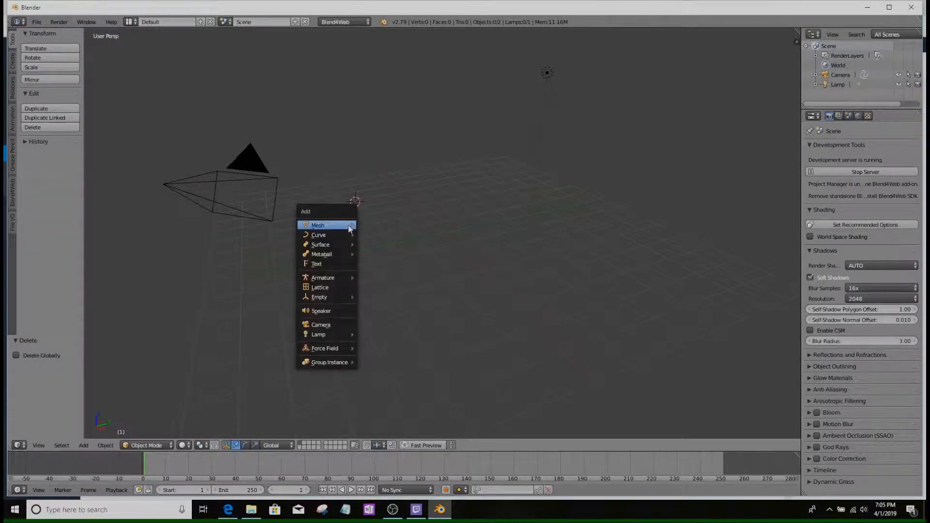
mouse_move(350, 230)
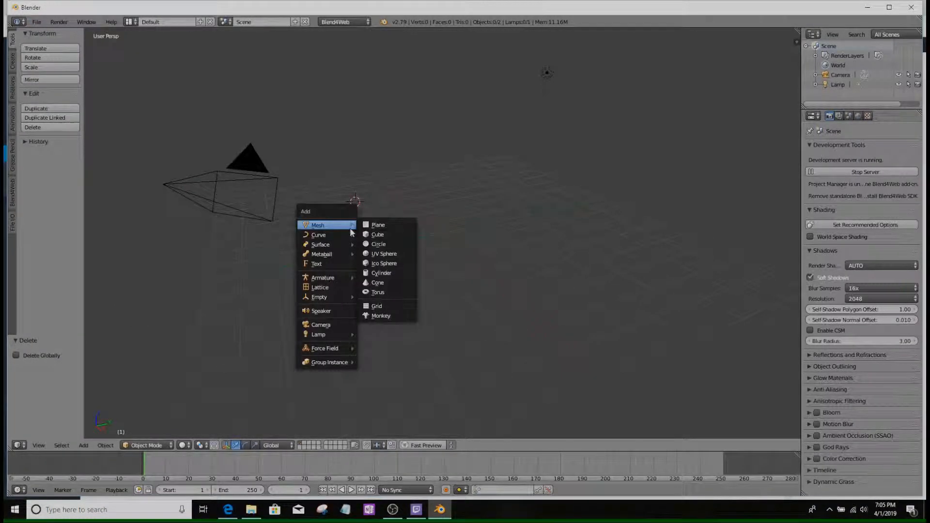
left_click(390, 256)
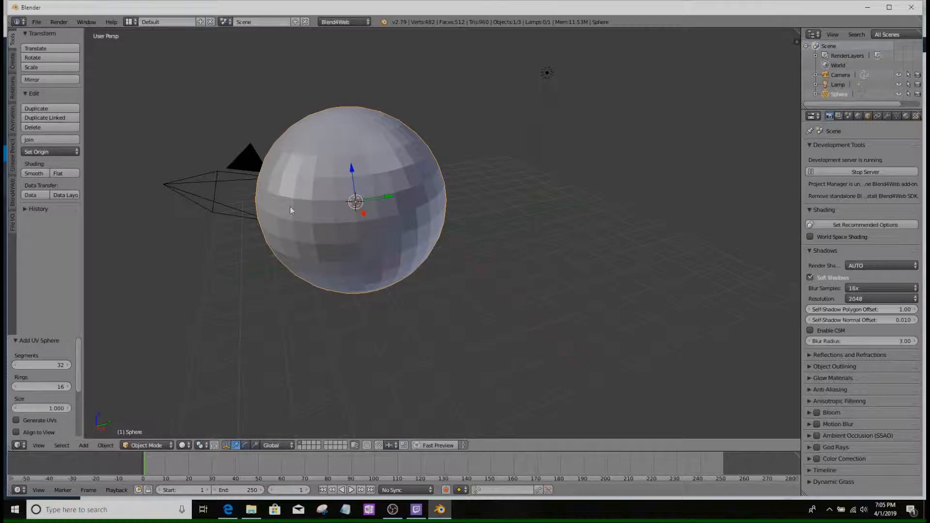
- Export the scene to the Desktop as a Blend4Web HTML file named after the sphere, and quit Blender without saving the remaining changes
left_click(37, 22)
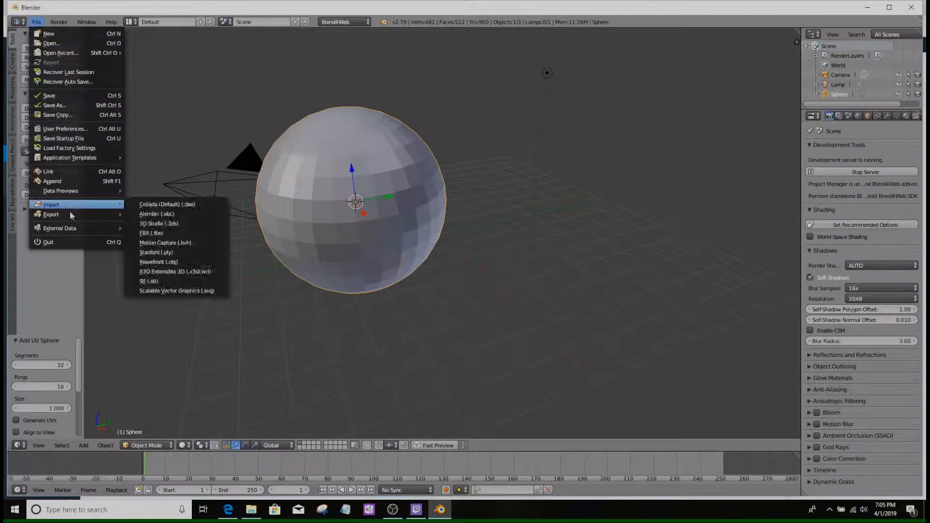
mouse_move(64, 214)
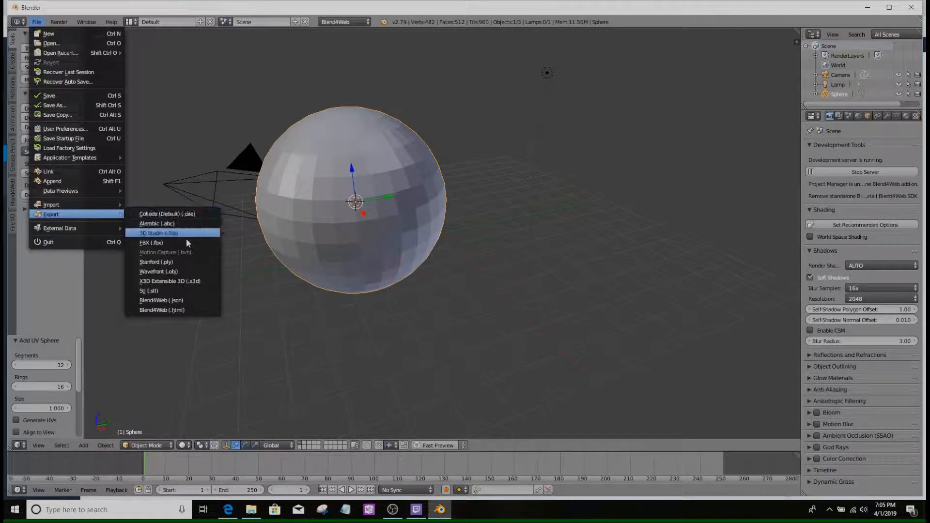
left_click(183, 313)
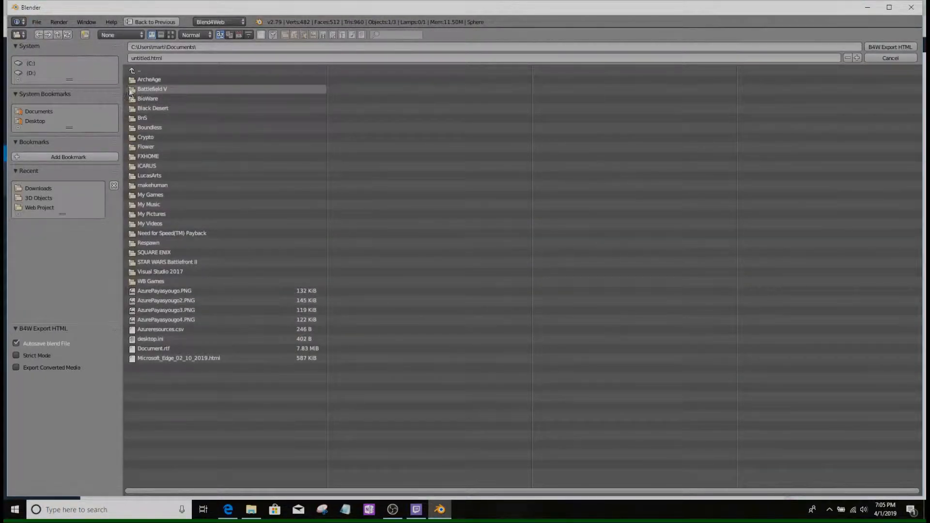
left_click(44, 121)
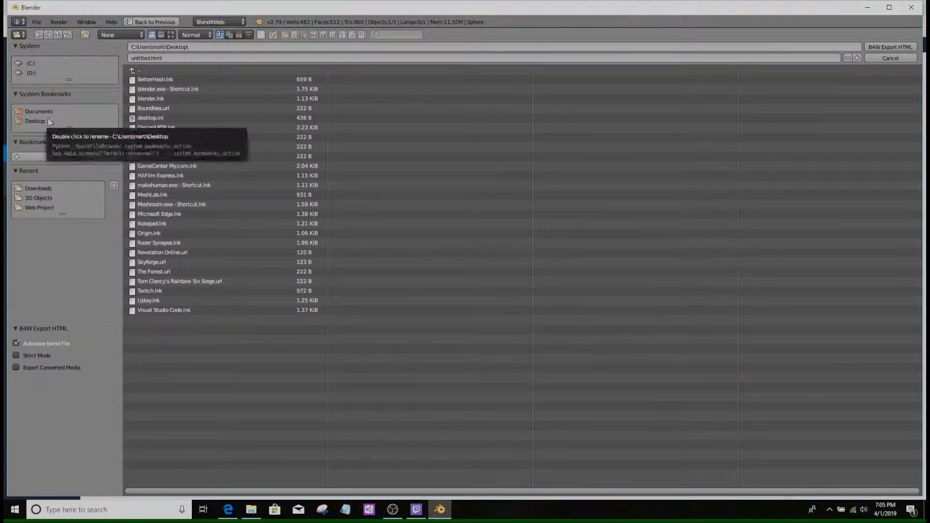
left_click(148, 58)
left_click_drag(149, 59, 125, 58)
type("sph")
left_click(888, 48)
left_click(889, 48)
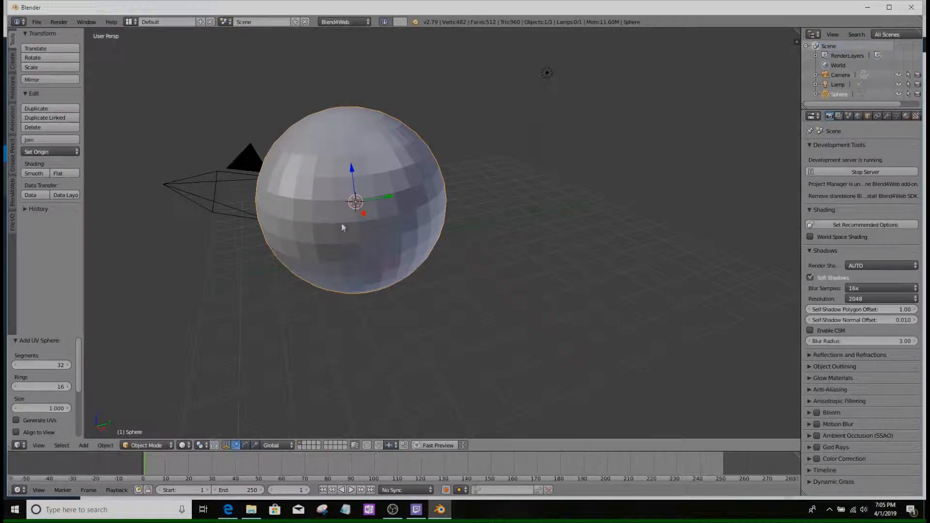
left_click(914, 8)
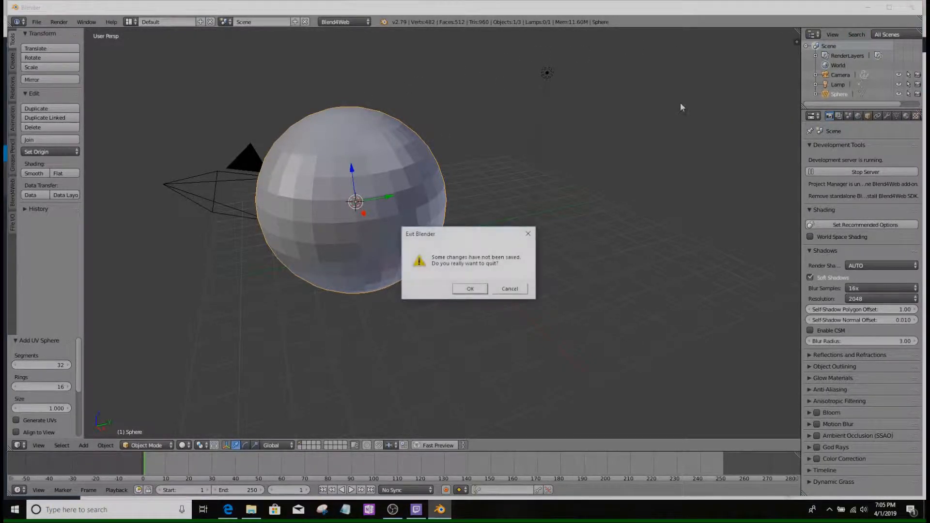
left_click(469, 290)
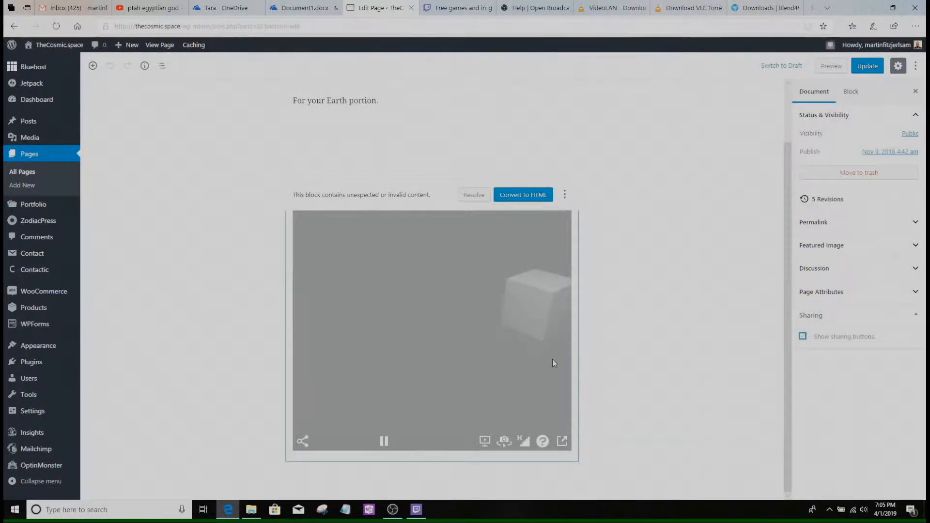
- Convert the invalid 3D scene block on the Market page to HTML and copy its complete code
left_click(271, 477)
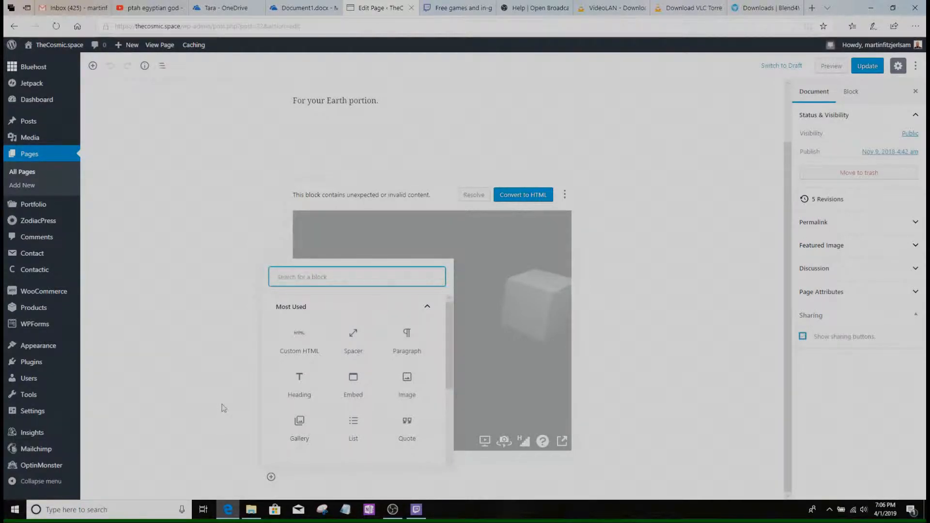
left_click(257, 379)
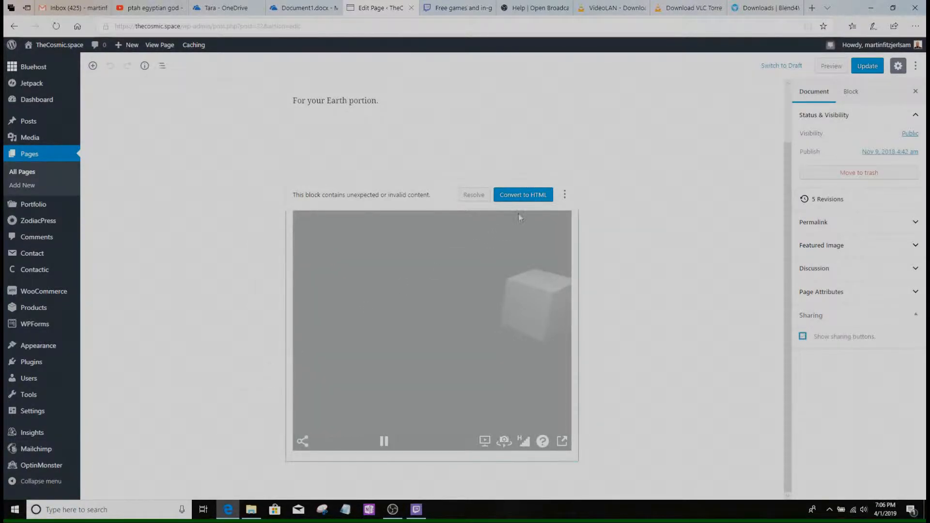
left_click(565, 196)
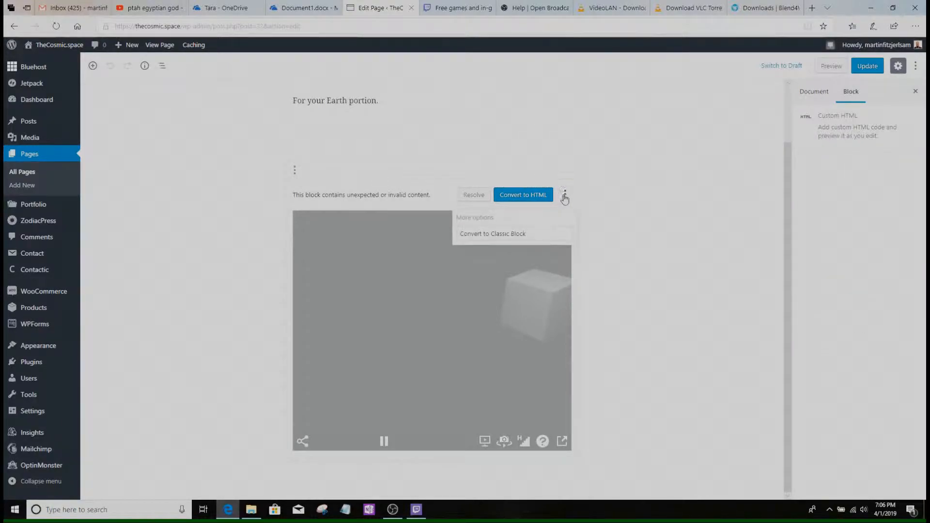
left_click(540, 197)
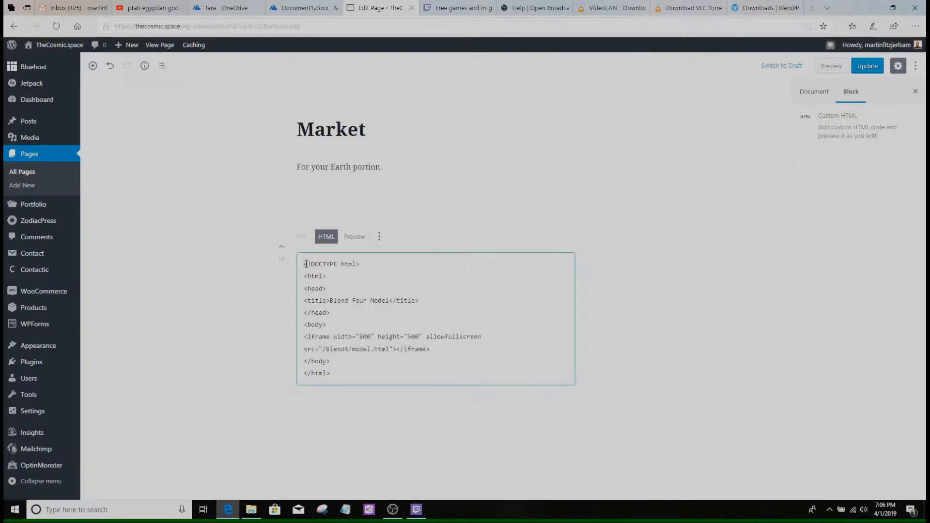
left_click_drag(305, 264, 341, 376)
key("ctrl+c")
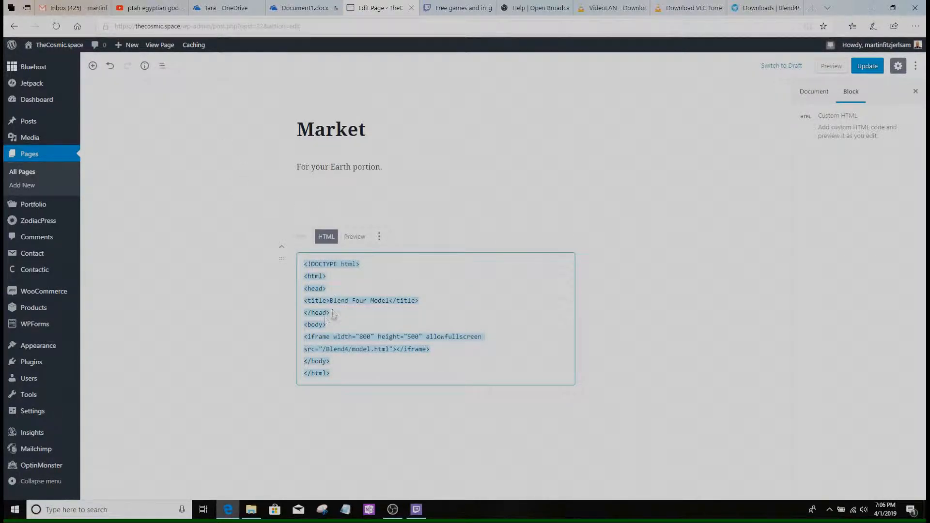
- Add a Custom HTML block below the existing one and paste the copied iframe code into it
left_click(332, 430)
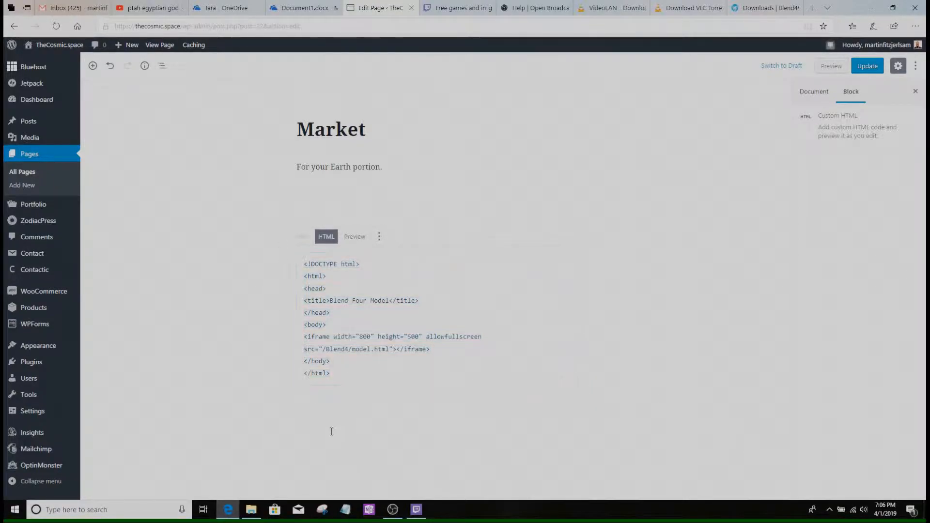
left_click(275, 407)
left_click(300, 281)
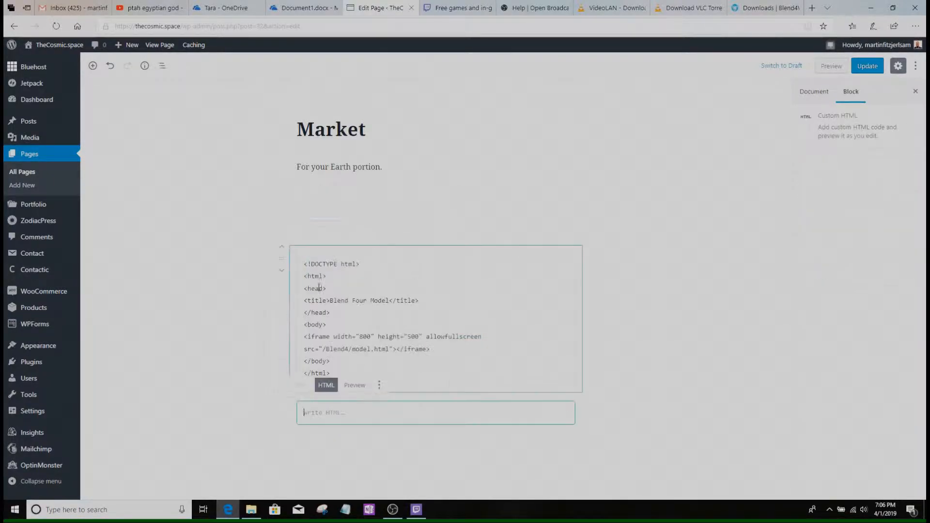
key("ctrl+v")
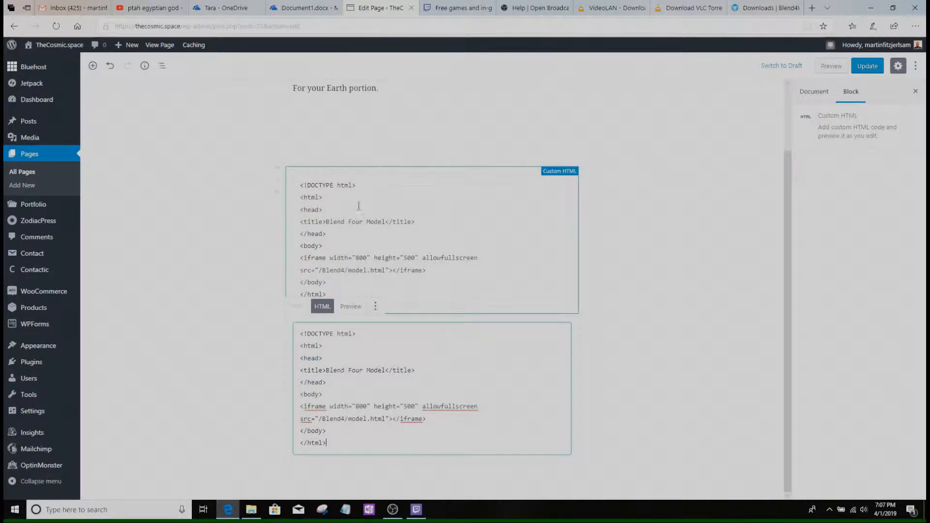
left_click(893, 8)
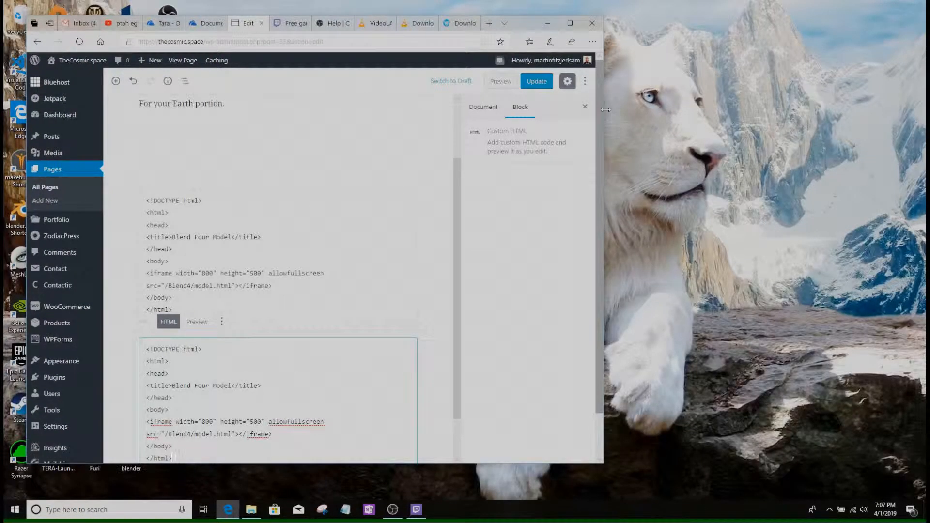
left_click_drag(630, 157, 840, 157)
left_click(807, 23)
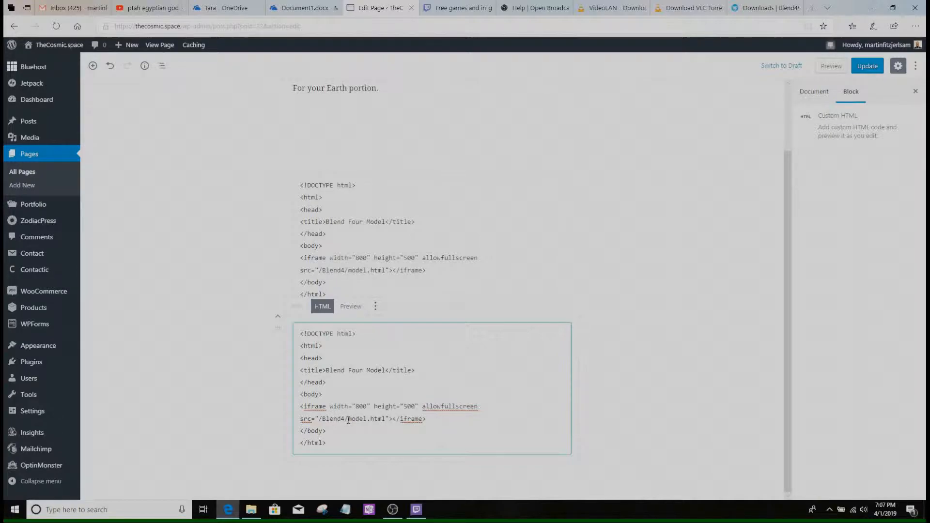
- Change the iframe source in the second HTML block to /Blend4/sphere.html and update the page
left_click_drag(353, 420, 365, 418)
type("sphere")
left_click(441, 420)
left_click(856, 65)
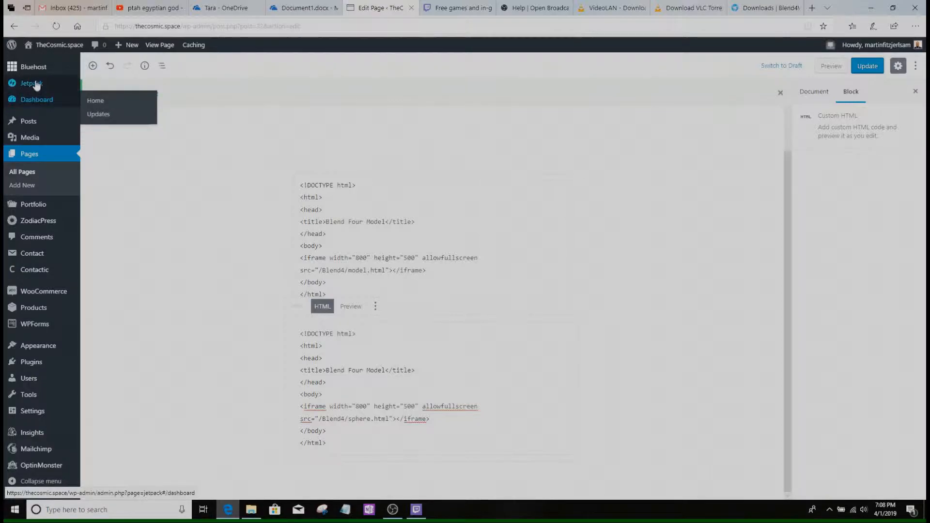
- Go back to the Bluehost site, log in to the hosting account with its login and password, and refuse to have the password saved
mouse_move(38, 69)
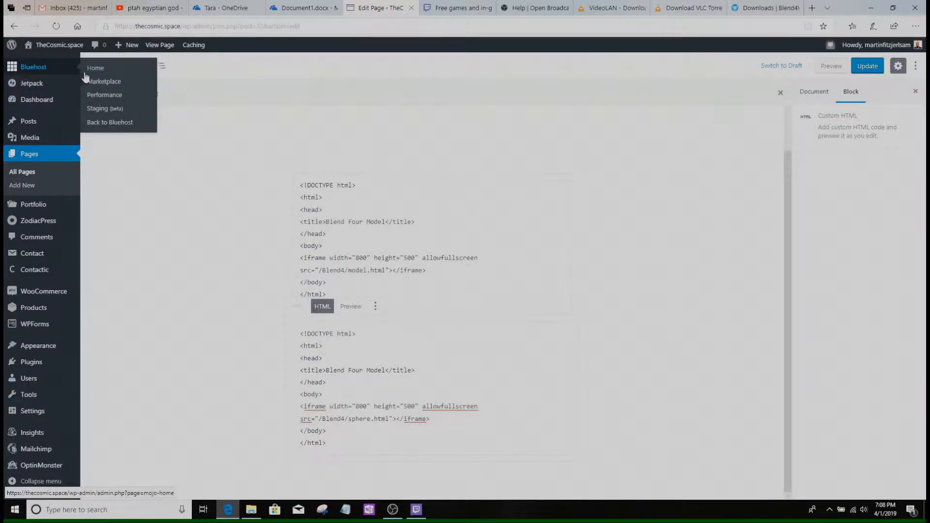
left_click(106, 123)
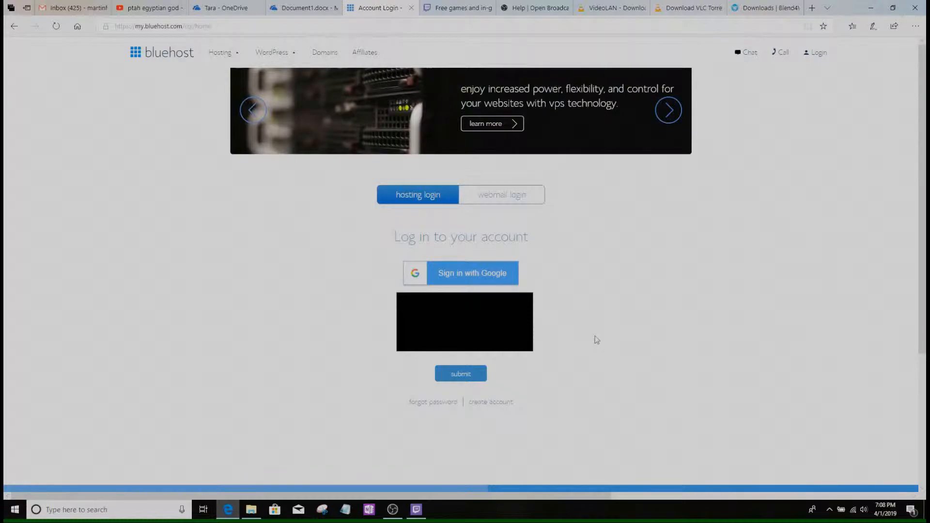
key("Return")
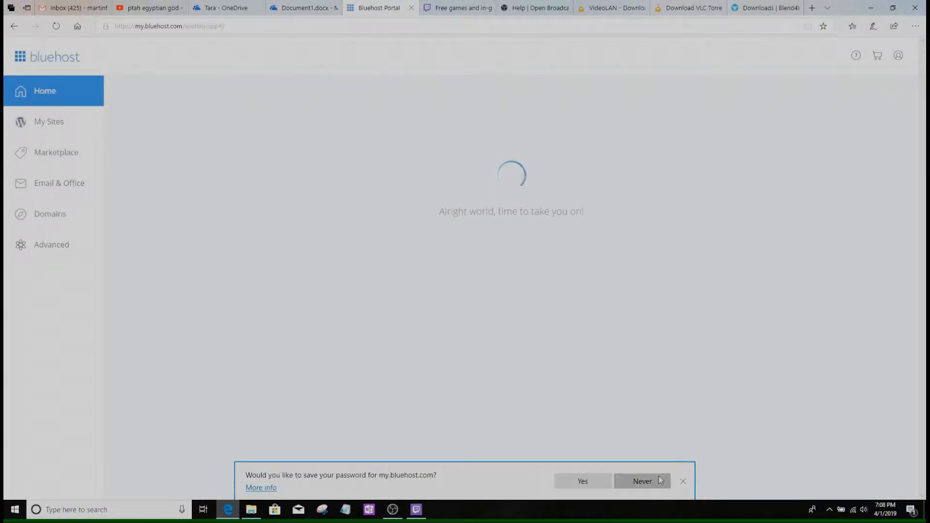
left_click(642, 481)
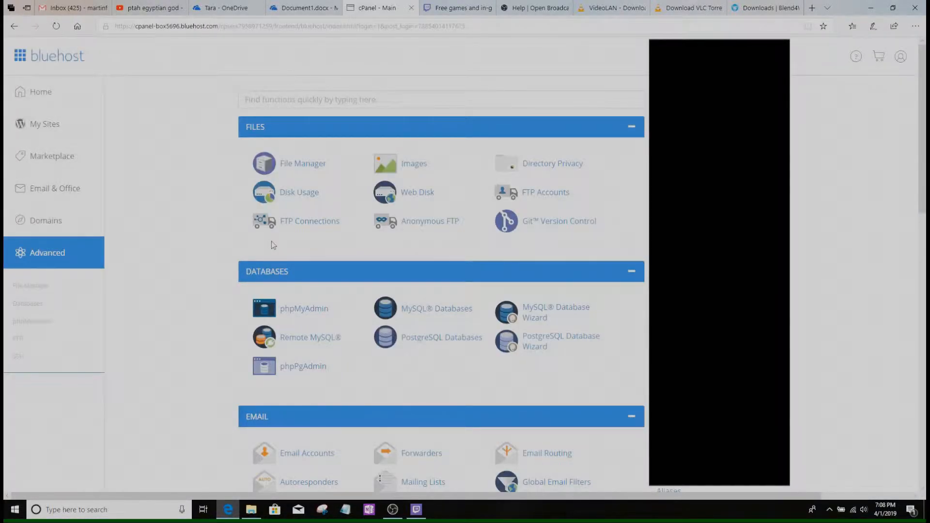
- Open the File Manager from the advanced hosting tools and show the contents of the public_html folder
scroll(426, 294, "down", 4)
scroll(334, 270, "down", 7)
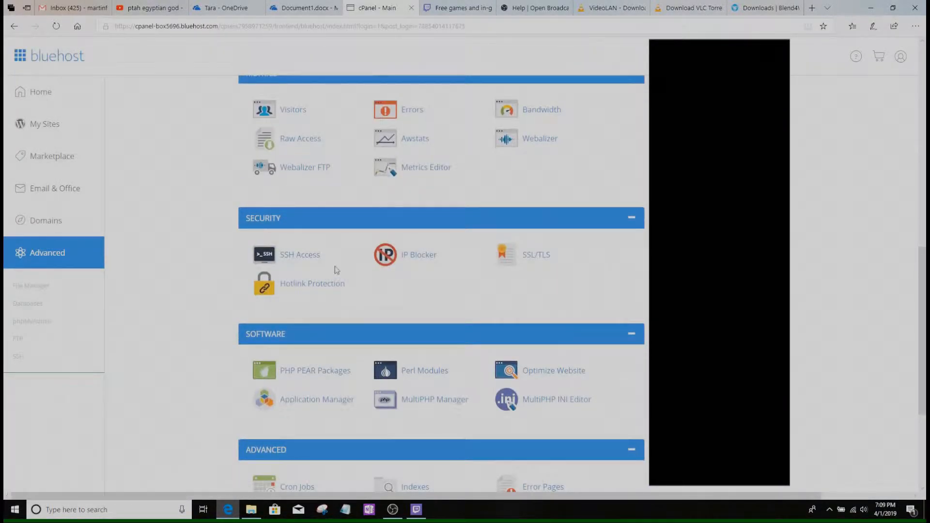
scroll(332, 256, "up", 11)
left_click(303, 164)
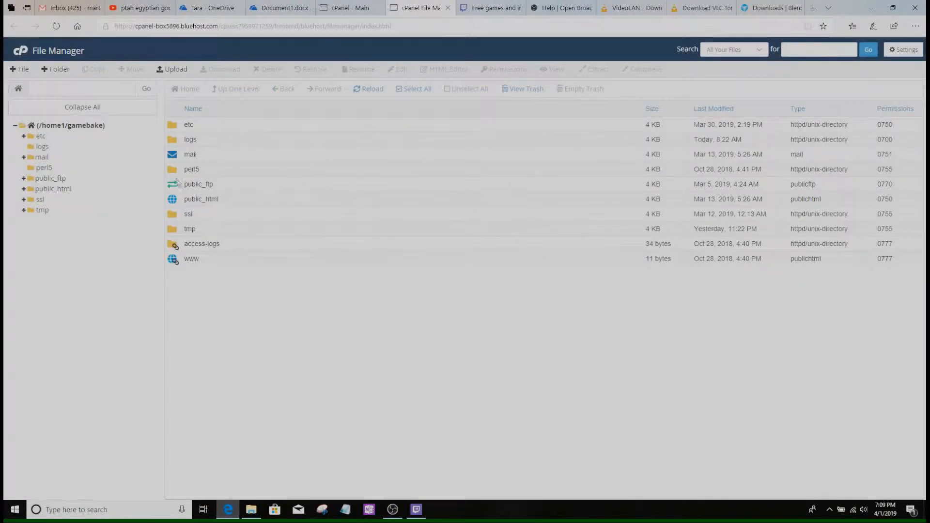
left_click(38, 190)
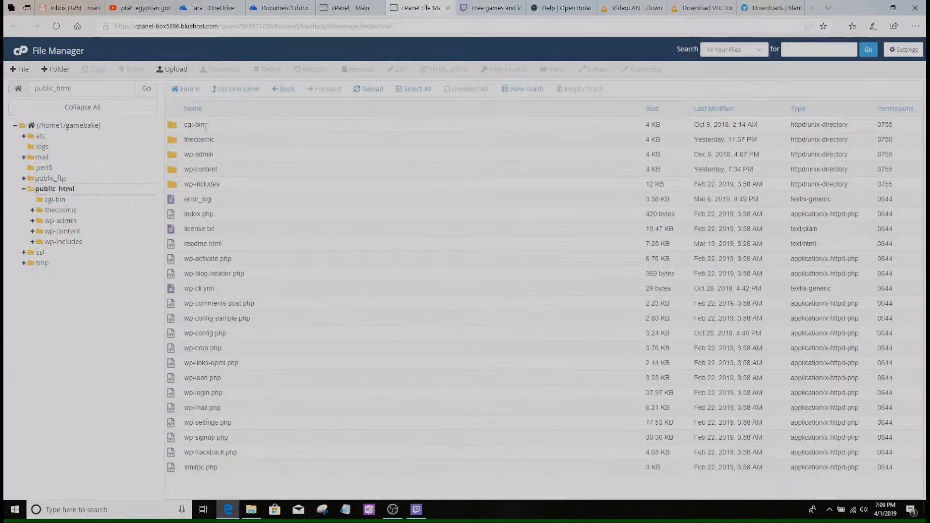
- Open the Blend4 folder inside thecosmic and upload sphere.html from the desktop into it
double_click(192, 140)
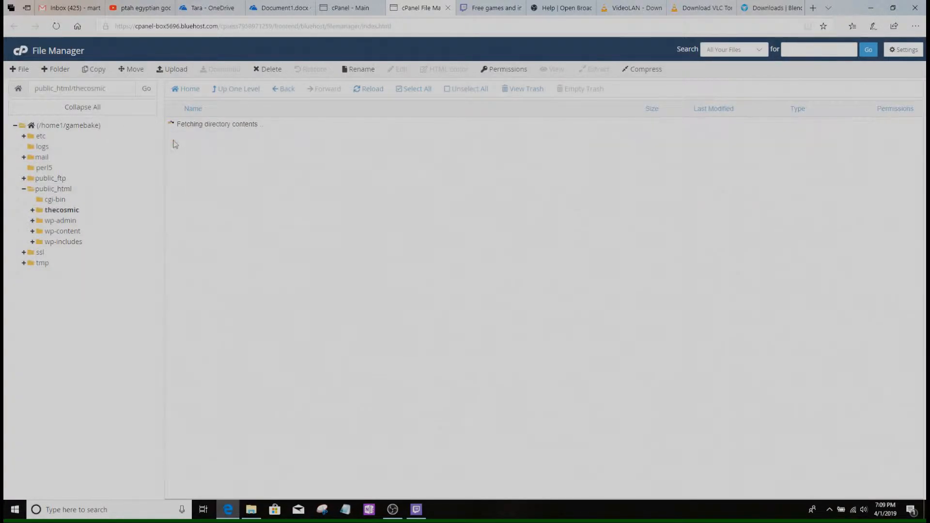
double_click(175, 126)
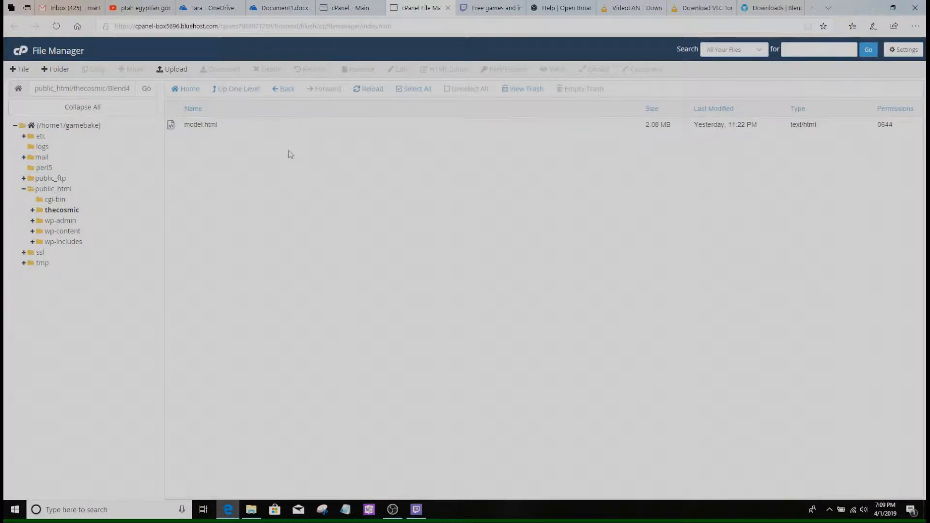
left_click_drag(847, 8, 875, 219)
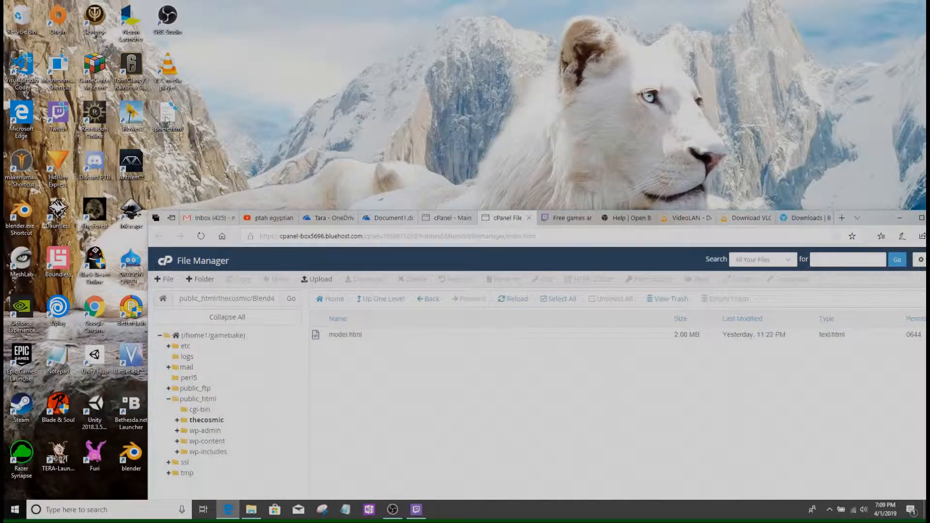
left_click_drag(168, 121, 477, 406)
left_click(320, 279)
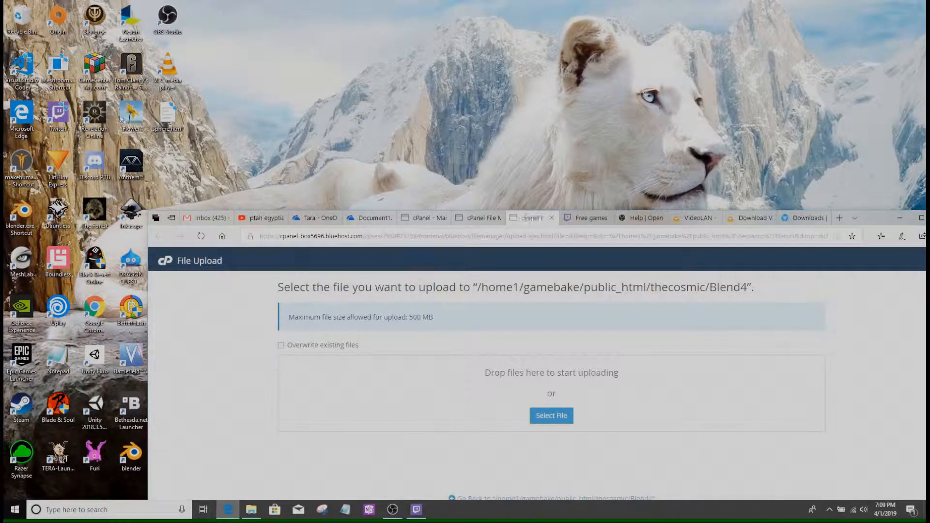
left_click_drag(167, 121, 388, 376)
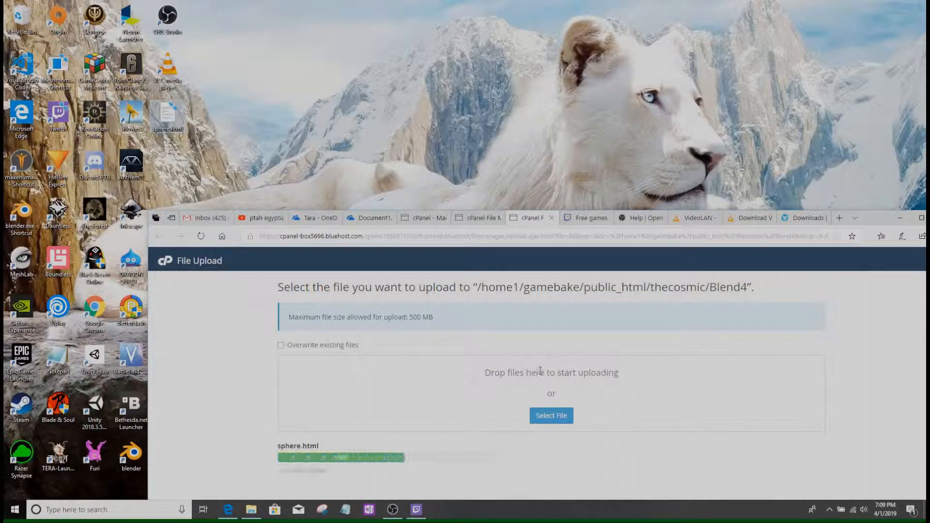
left_click_drag(874, 218, 718, 137)
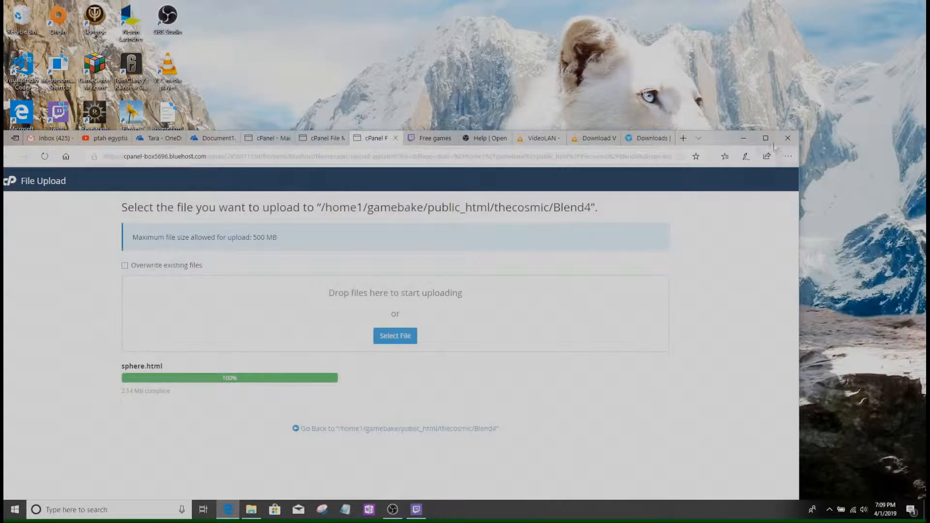
left_click(766, 142)
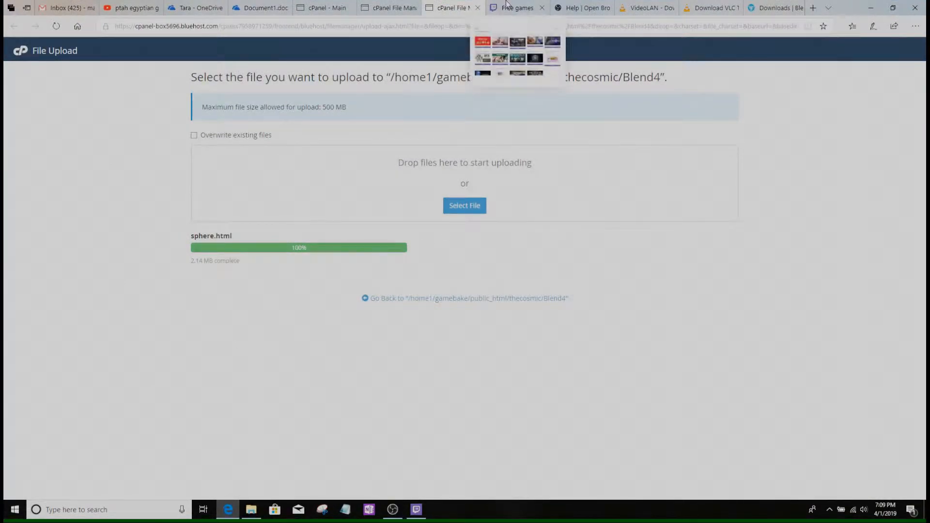
- Switch to Google Chrome, load thecosmic.space and open the site's Market page
left_click(813, 8)
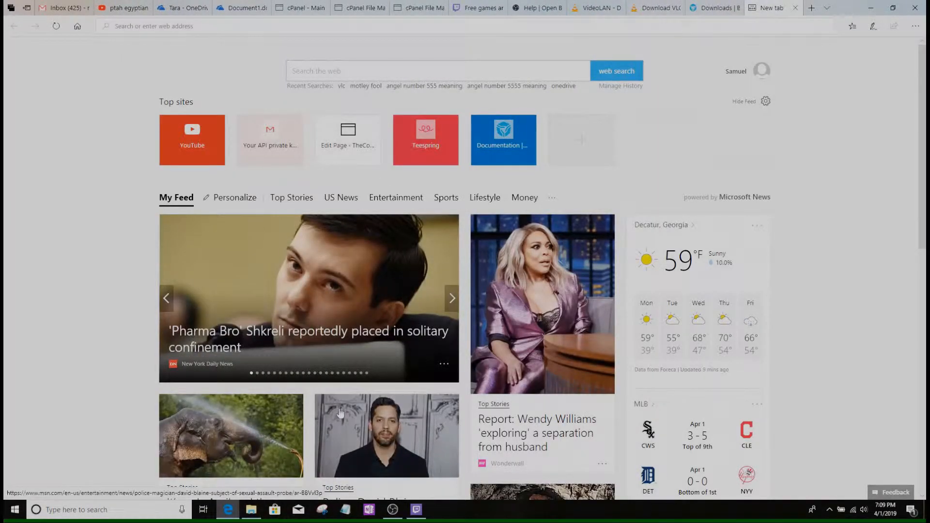
key("super+d")
double_click(94, 310)
left_click(281, 314)
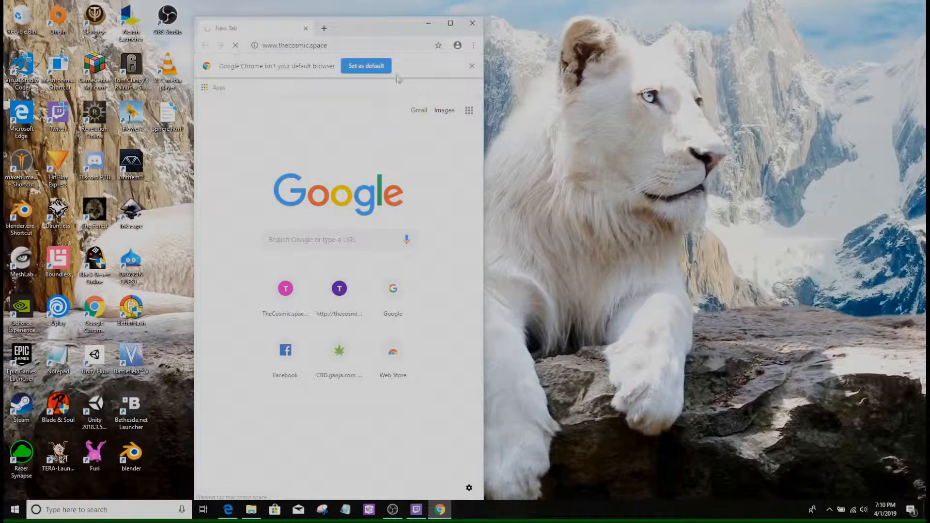
left_click(450, 23)
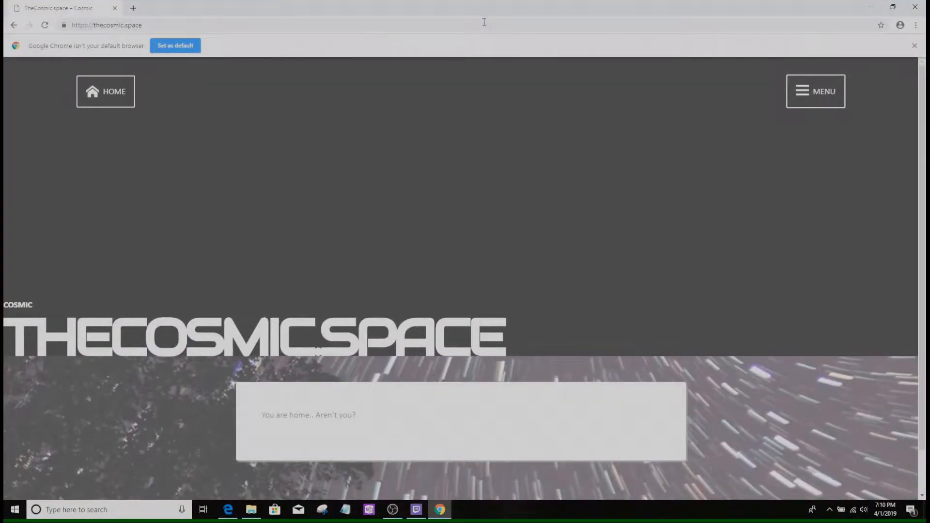
left_click(816, 90)
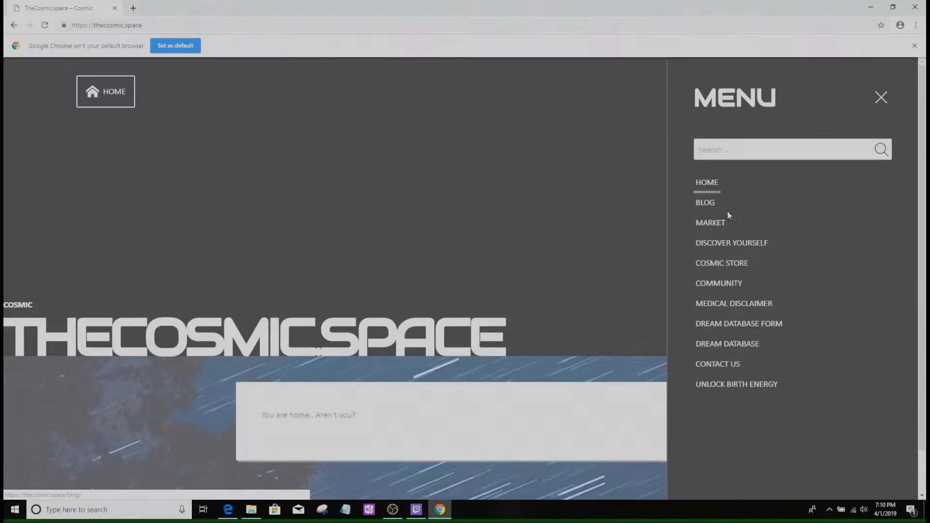
left_click(717, 225)
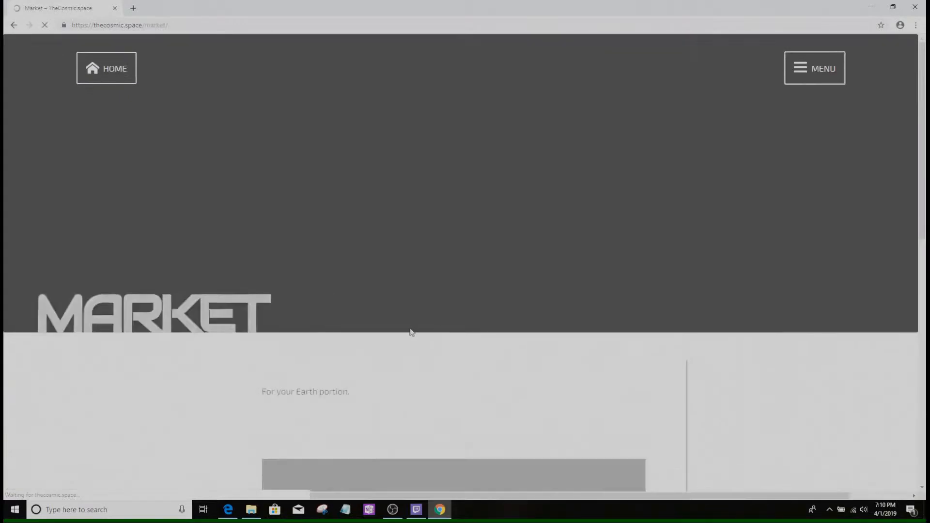
- Examine the embedded sphere in the second viewer on the Market page by rotating, panning and zooming it
scroll(427, 327, "down", 10)
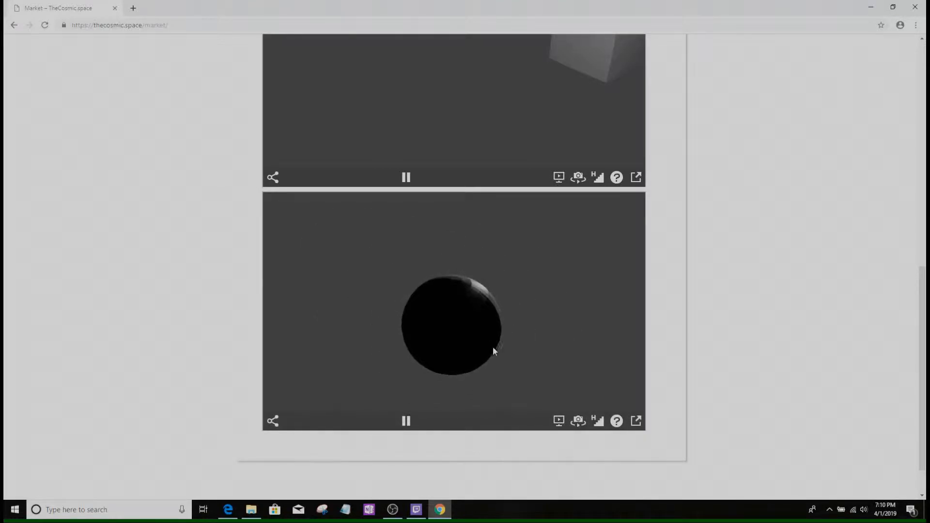
scroll(497, 337, "up", 3)
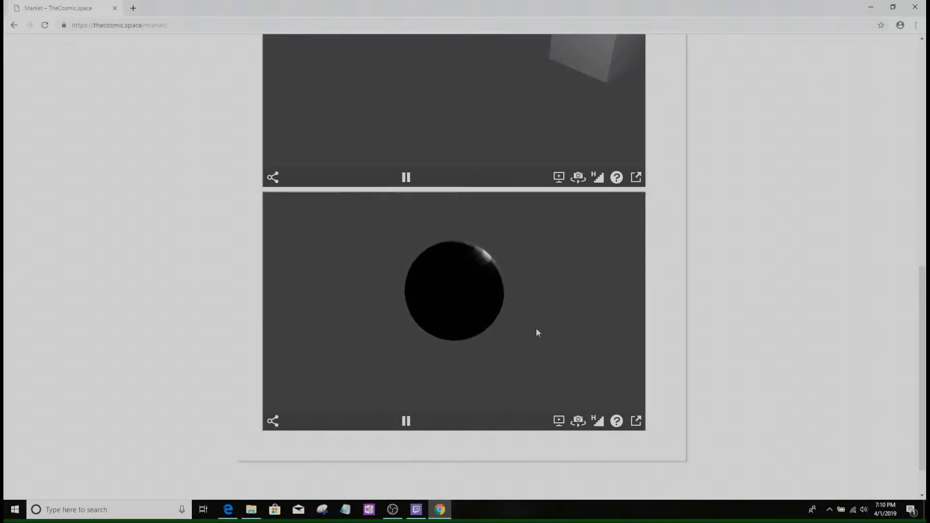
left_click_drag(536, 328, 551, 326)
left_click_drag(550, 326, 490, 327)
left_click_drag(332, 332, 420, 329)
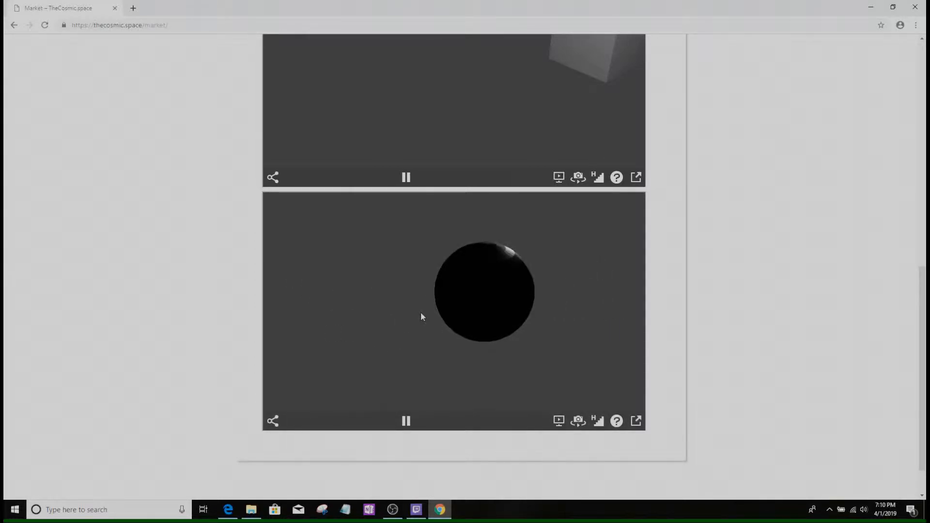
scroll(516, 269, "down", 2)
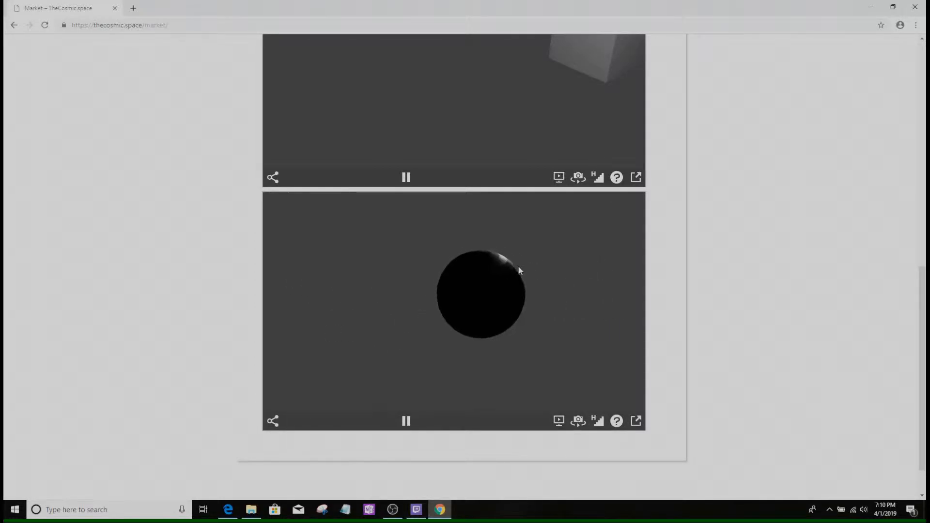
scroll(558, 355, "up", 5)
scroll(543, 333, "down", 5)
left_click_drag(475, 298, 388, 328)
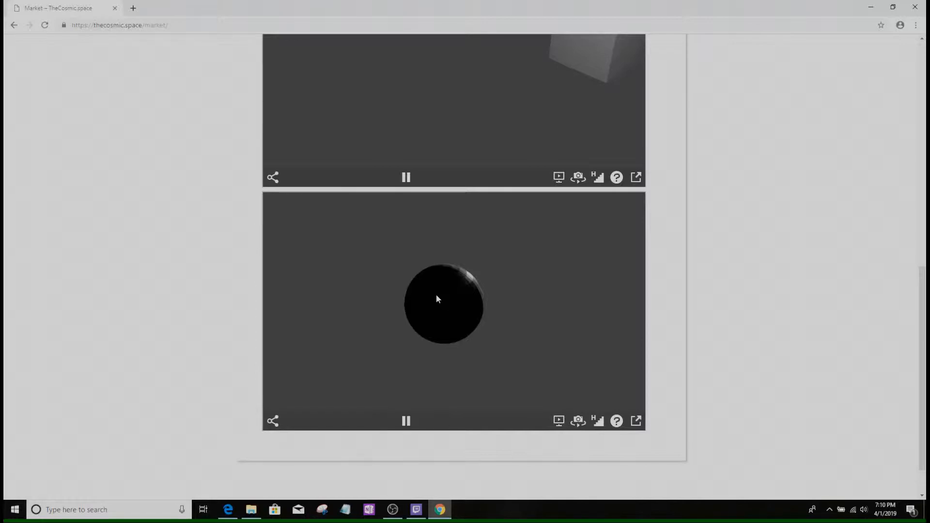
- Set the sphere viewer's stereo display mode to Anaglyph
left_click(559, 422)
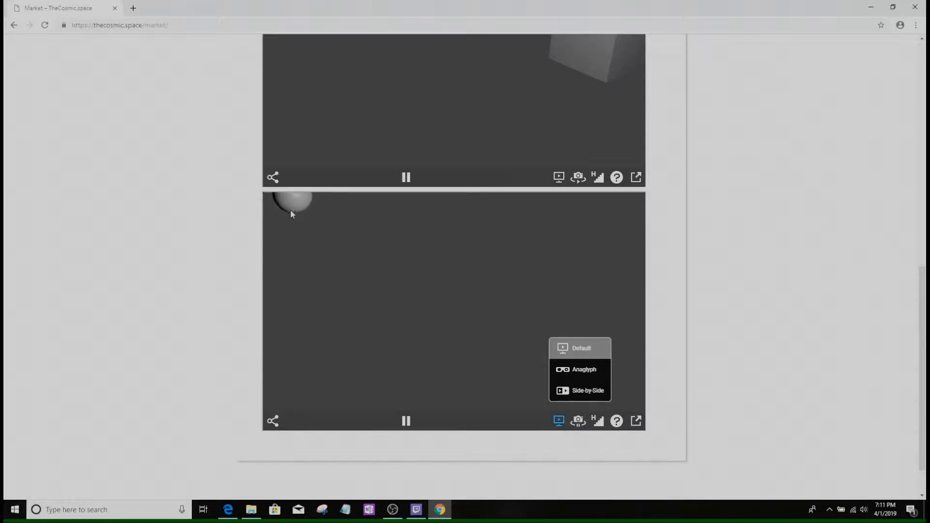
left_click(290, 209)
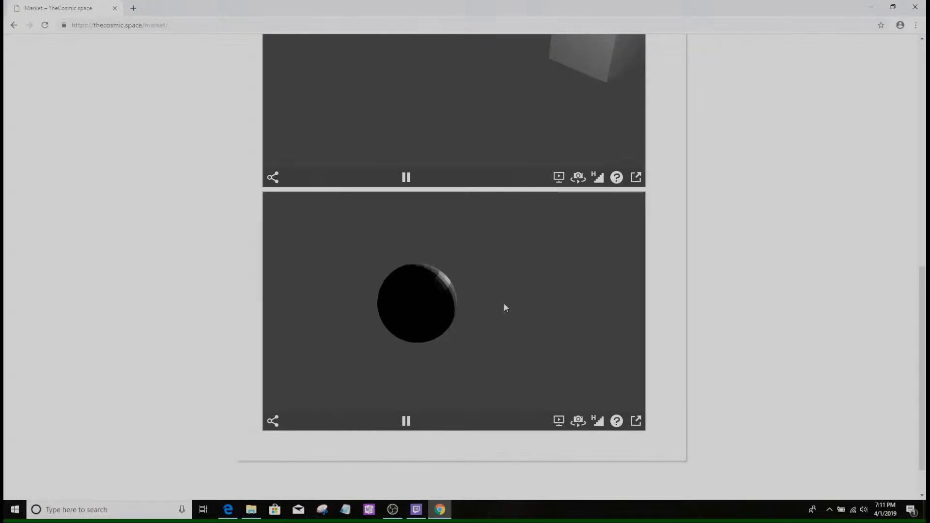
left_click(559, 423)
left_click(581, 375)
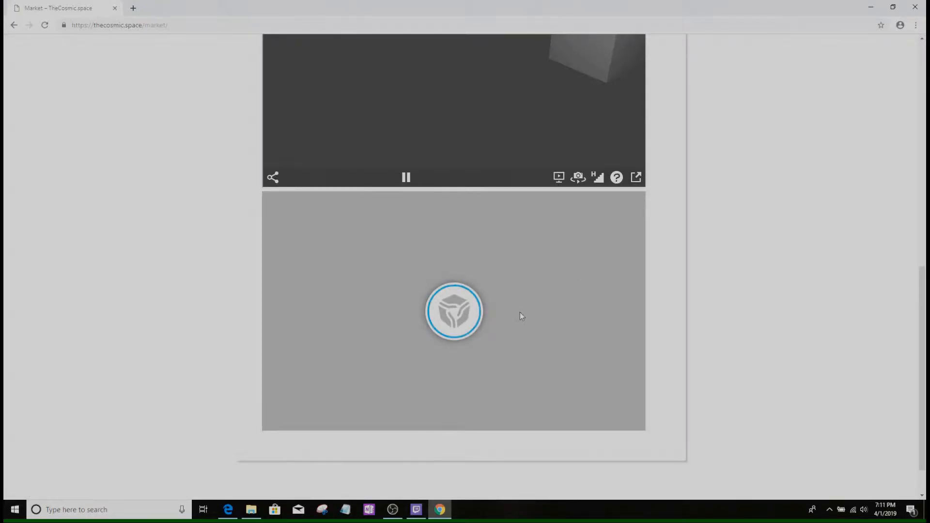